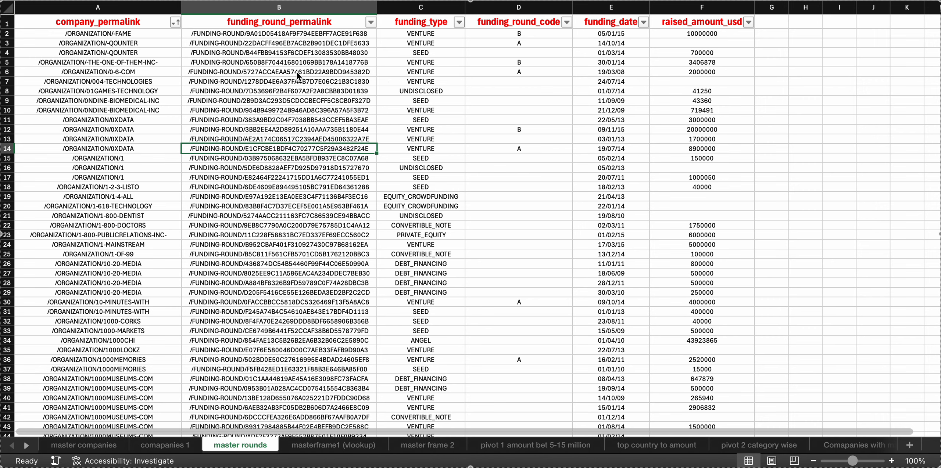
On the master companies sheet, review the available filter values of the status column without applying a filter
{"action": "left_click", "coordinate": [85, 445]}
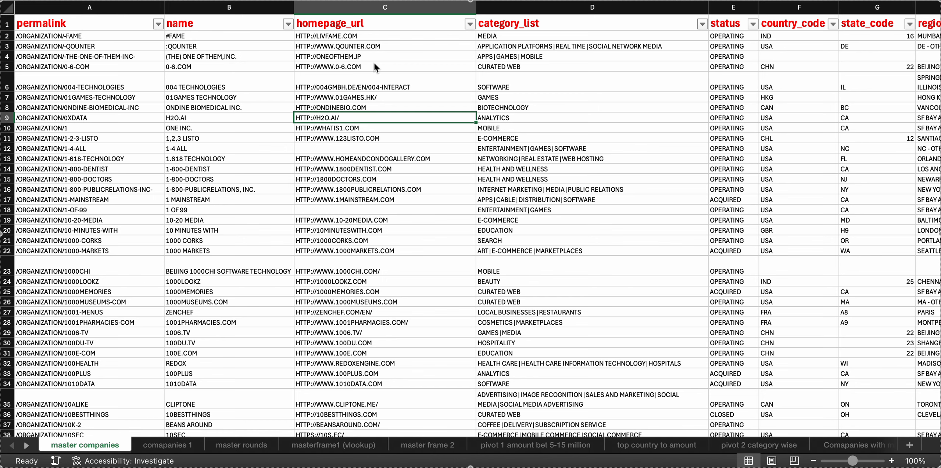
{"action": "scroll", "coordinate": [396, 62], "scroll_direction": "right", "scroll_amount": 6}
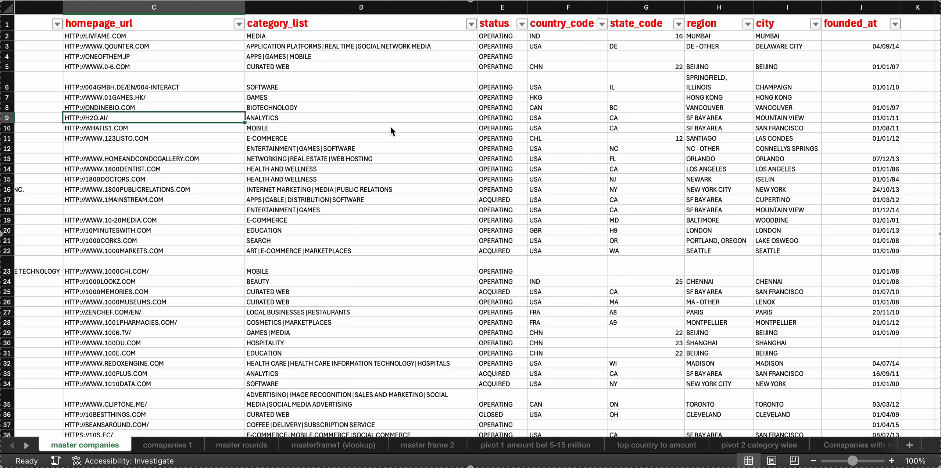
{"action": "left_click", "coordinate": [522, 24]}
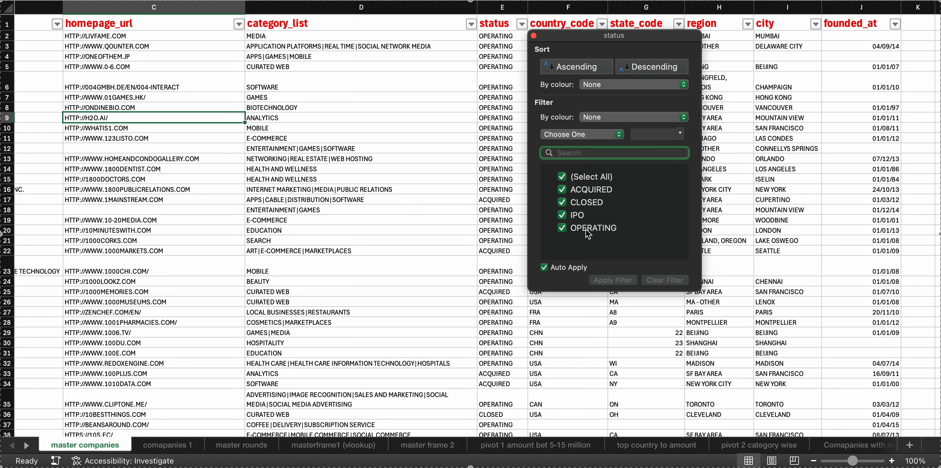
{"action": "left_click", "coordinate": [534, 35]}
Look through the country codes offered by the country_code column's filter, leaving the filter unchanged
{"action": "left_click", "coordinate": [599, 24]}
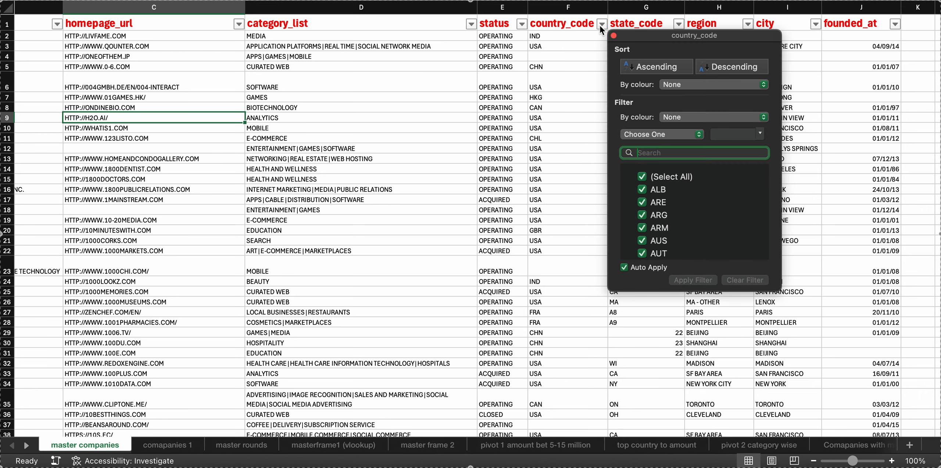
{"action": "scroll", "coordinate": [653, 223], "scroll_direction": "down", "scroll_amount": 5}
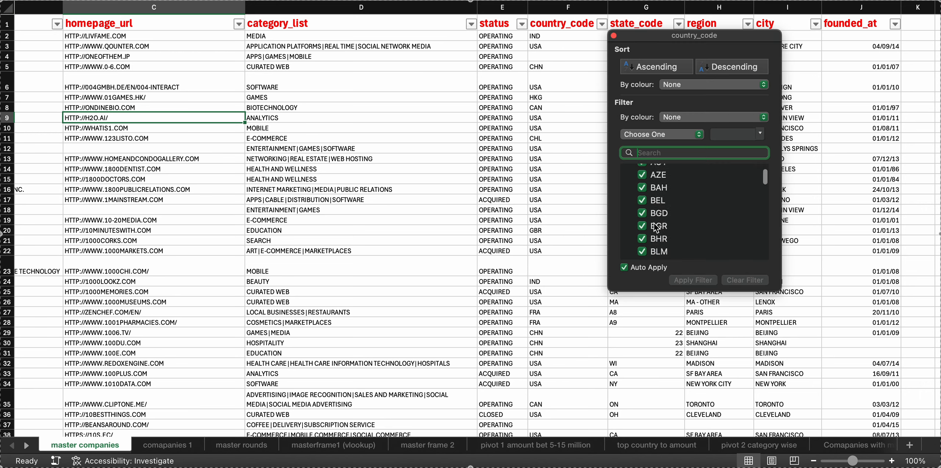
{"action": "left_click", "coordinate": [614, 36]}
Check the founded_at column and its filter, and look over the company rows further down the sheet
{"action": "scroll", "coordinate": [641, 124], "scroll_direction": "right", "scroll_amount": 3}
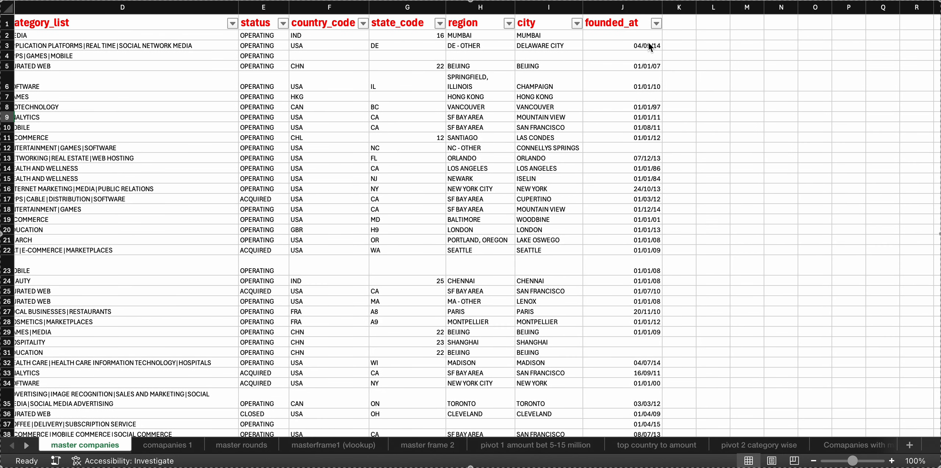
{"action": "left_click", "coordinate": [656, 23]}
{"action": "left_click", "coordinate": [656, 24]}
{"action": "scroll", "coordinate": [98, 189], "scroll_direction": "left", "scroll_amount": 5}
{"action": "scroll", "coordinate": [98, 189], "scroll_direction": "down", "scroll_amount": 2}
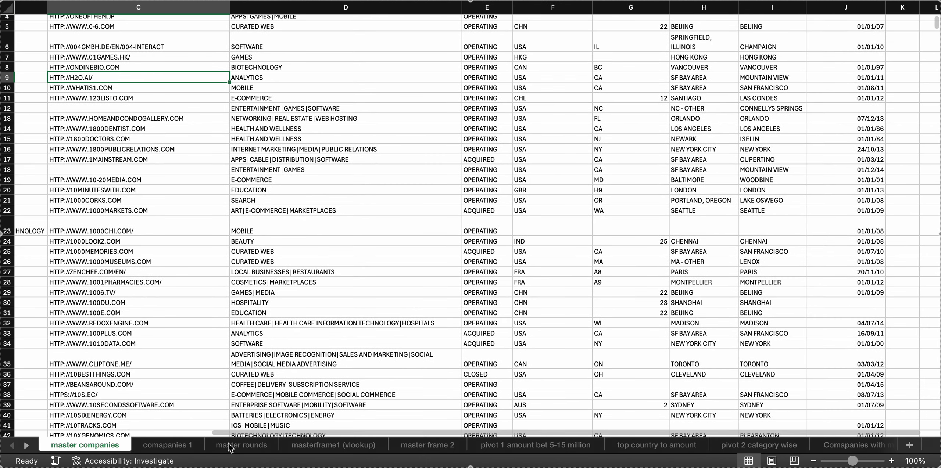
On the master rounds sheet, review all funding types listed in the funding_type column's filter without applying one
{"action": "left_click", "coordinate": [250, 447]}
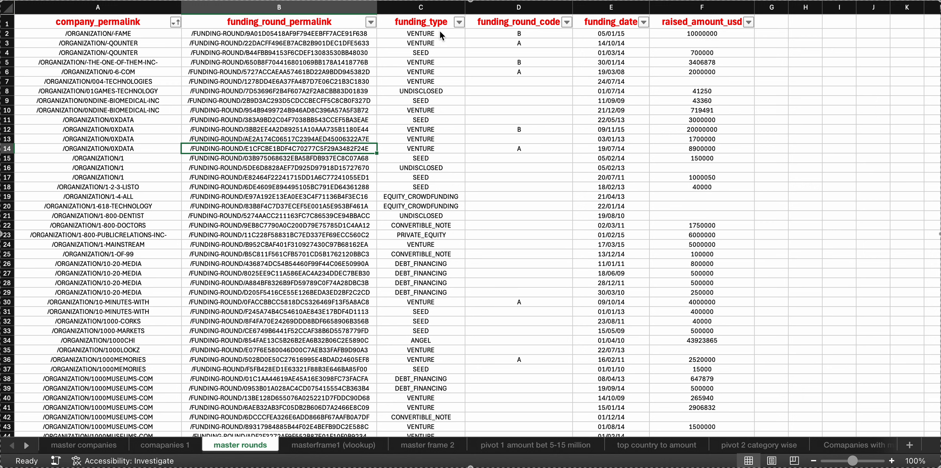
{"action": "left_click", "coordinate": [459, 22]}
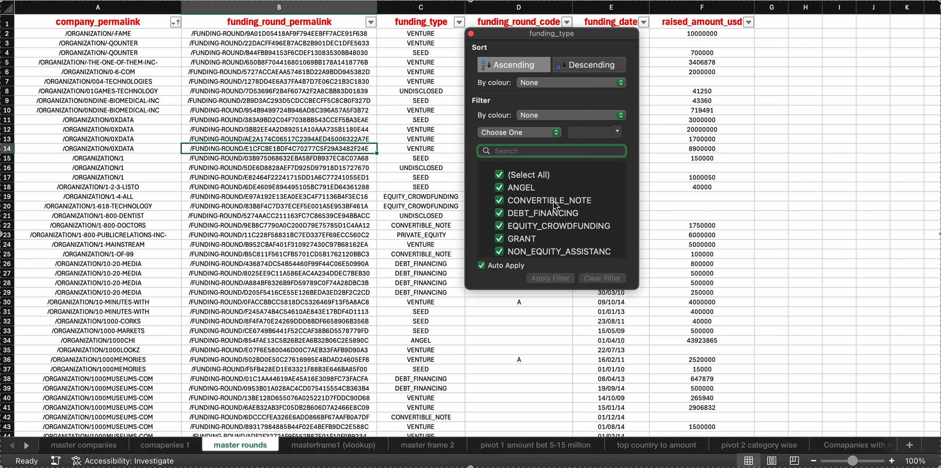
{"action": "scroll", "coordinate": [554, 202], "scroll_direction": "down", "scroll_amount": 1}
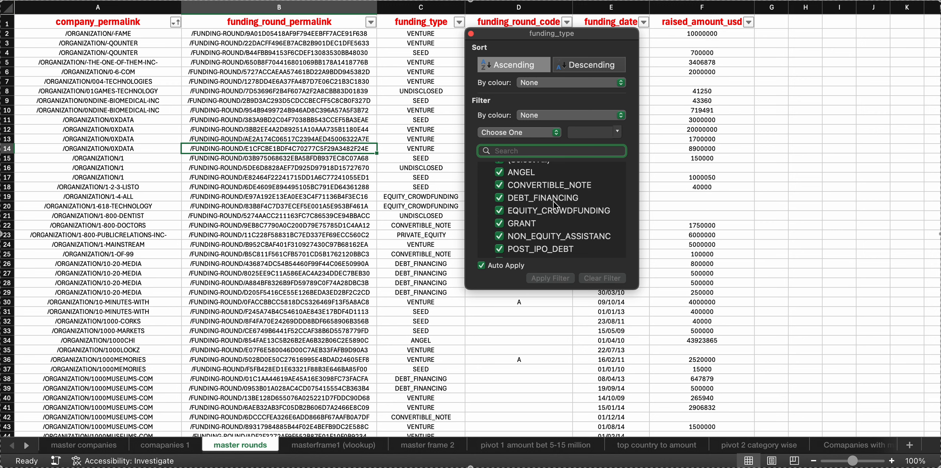
{"action": "scroll", "coordinate": [554, 204], "scroll_direction": "up", "scroll_amount": 1}
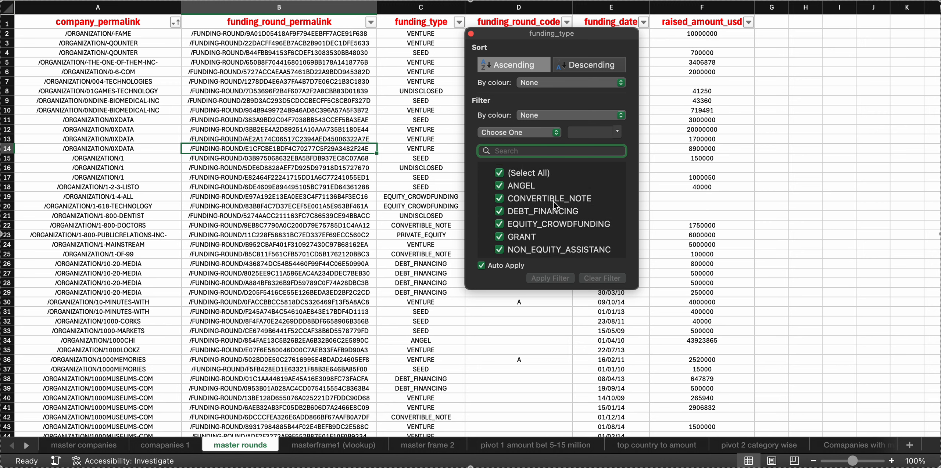
{"action": "scroll", "coordinate": [555, 204], "scroll_direction": "down", "scroll_amount": 5}
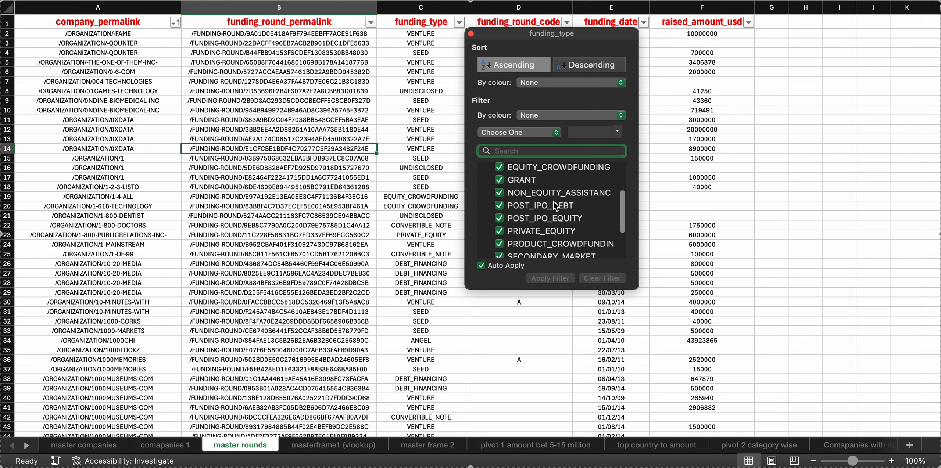
{"action": "scroll", "coordinate": [555, 205], "scroll_direction": "down", "scroll_amount": 1}
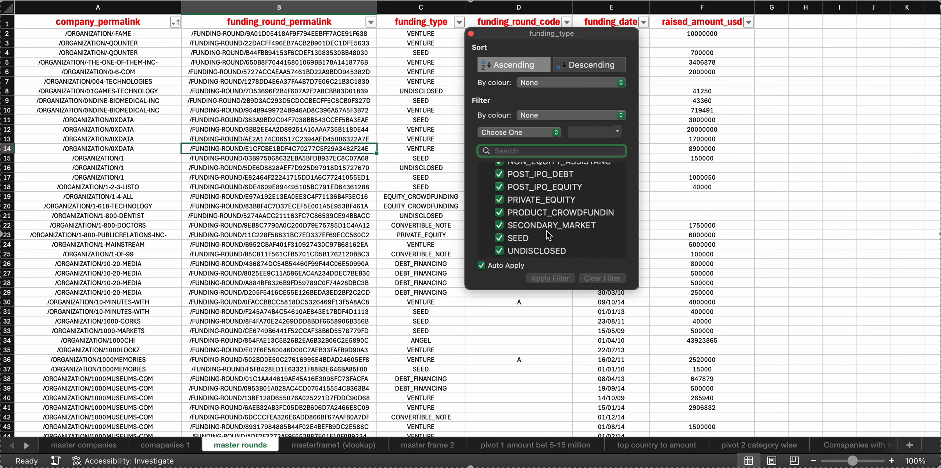
{"action": "scroll", "coordinate": [546, 231], "scroll_direction": "down", "scroll_amount": 2}
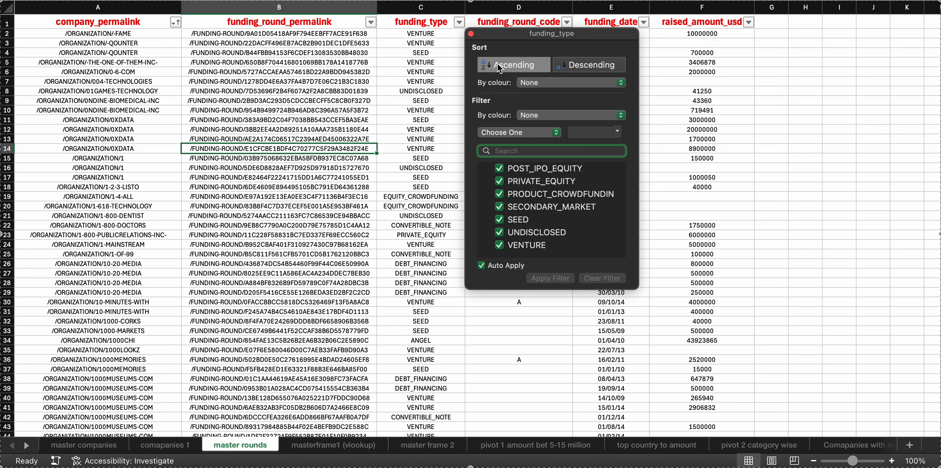
{"action": "left_click", "coordinate": [472, 34]}
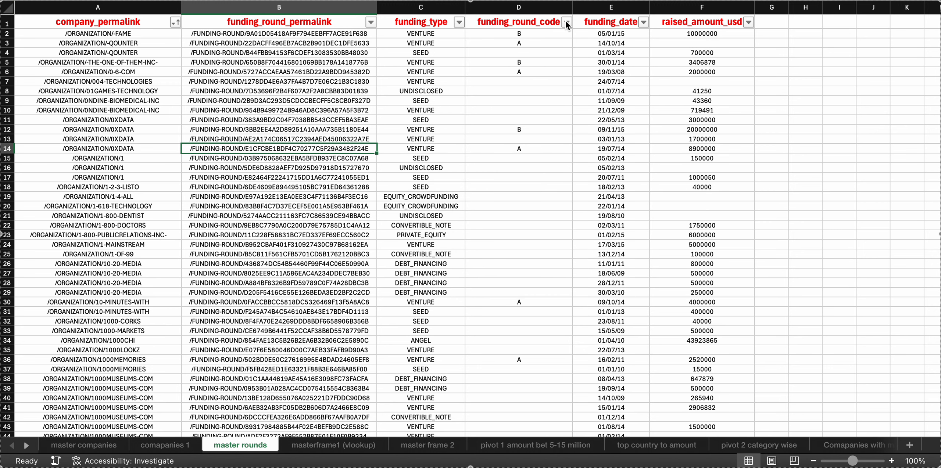
Review the round codes listed in the funding_round_code column's filter, including blanks, without applying a filter
{"action": "left_click", "coordinate": [567, 22]}
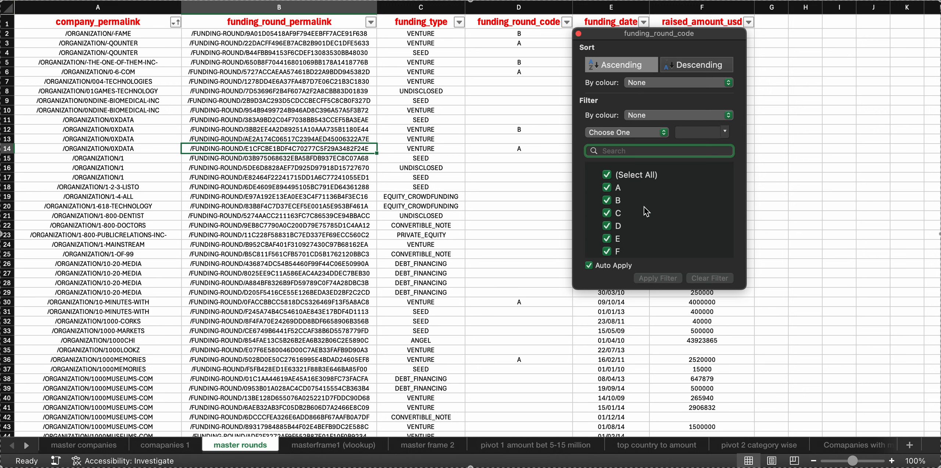
{"action": "scroll", "coordinate": [644, 211], "scroll_direction": "down", "scroll_amount": 2}
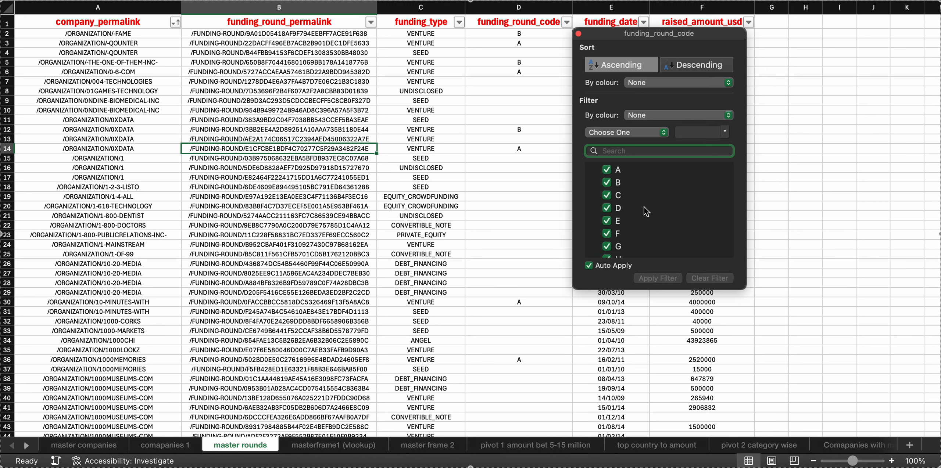
{"action": "scroll", "coordinate": [644, 207], "scroll_direction": "down", "scroll_amount": 2}
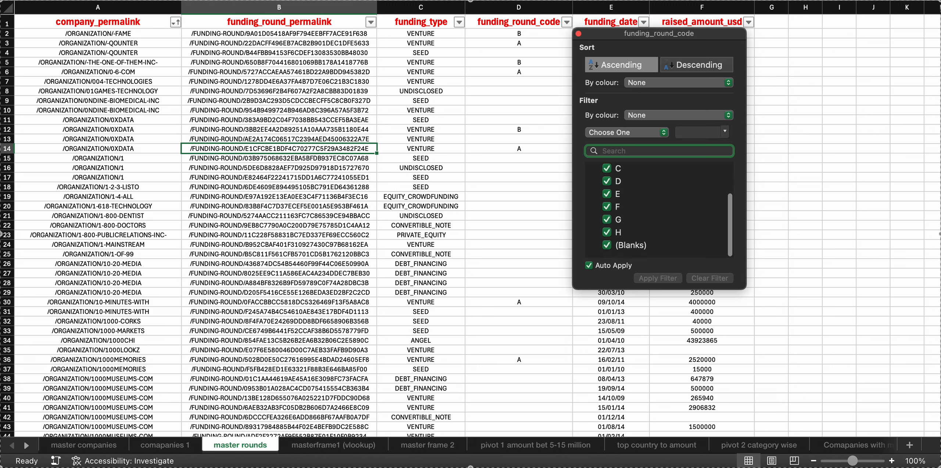
{"action": "left_click", "coordinate": [578, 33]}
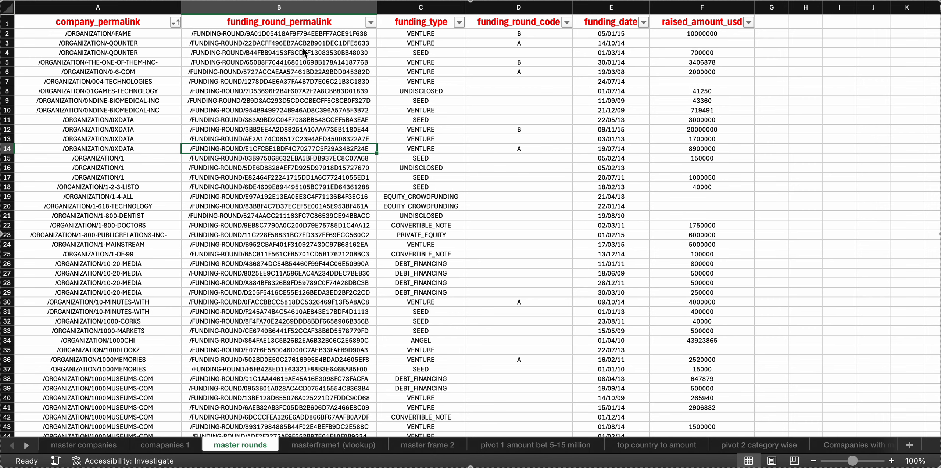
Compare the columns of the master companies sheet with those of the master rounds sheet
{"action": "left_click", "coordinate": [99, 443]}
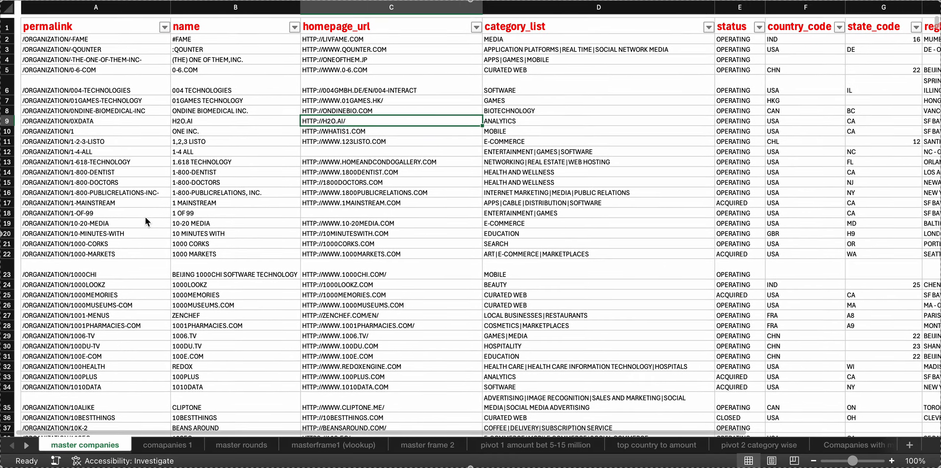
{"action": "scroll", "coordinate": [101, 51], "scroll_direction": "right", "scroll_amount": 3}
{"action": "scroll", "coordinate": [50, 74], "scroll_direction": "left", "scroll_amount": 3}
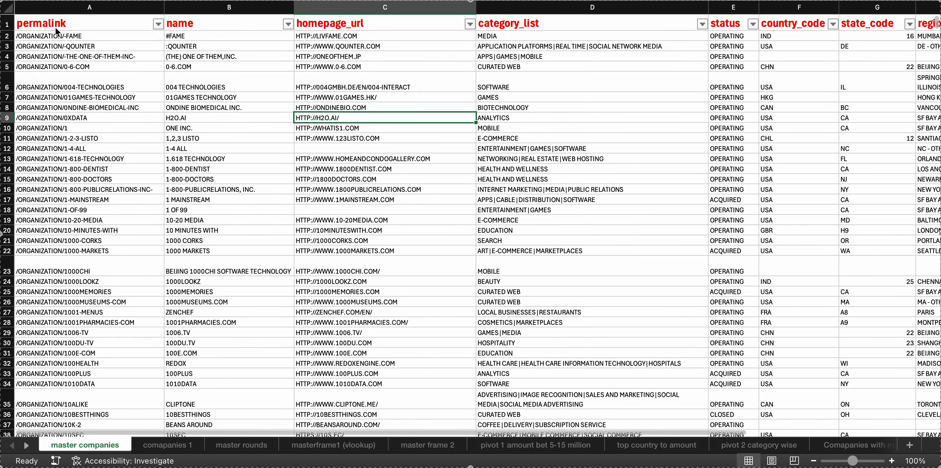
{"action": "left_click", "coordinate": [236, 447]}
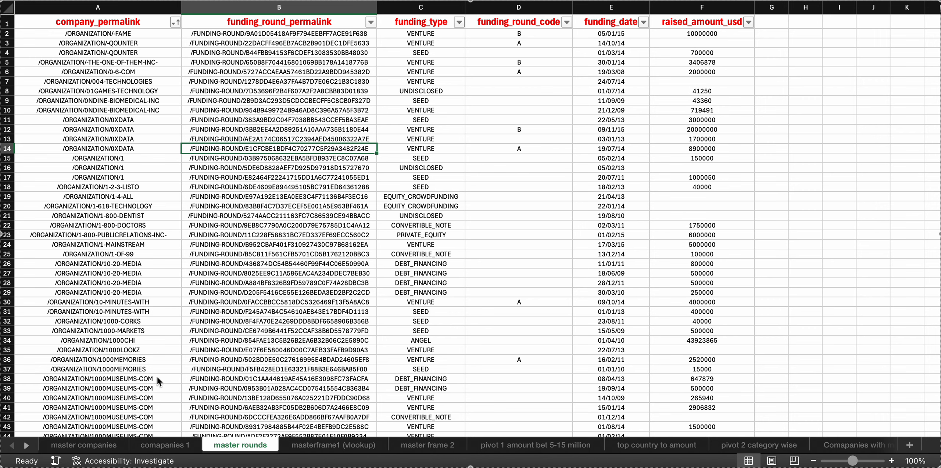
{"action": "left_click", "coordinate": [110, 446]}
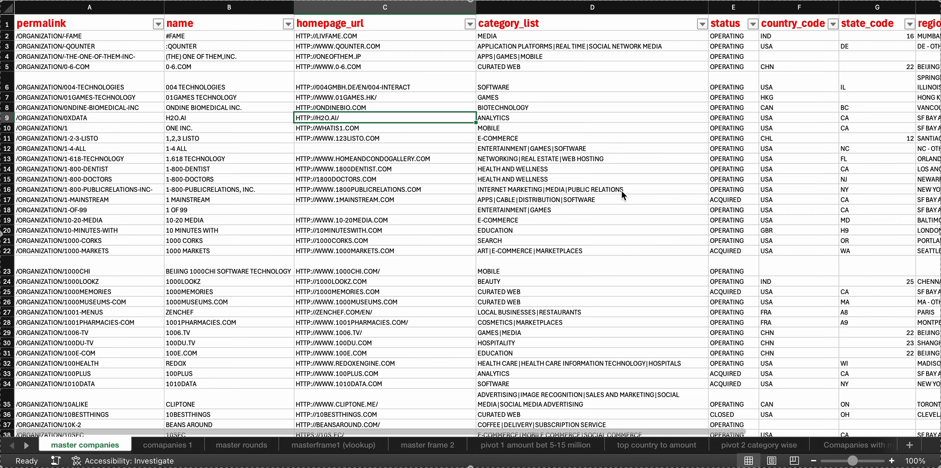
{"action": "scroll", "coordinate": [637, 200], "scroll_direction": "right", "scroll_amount": 10}
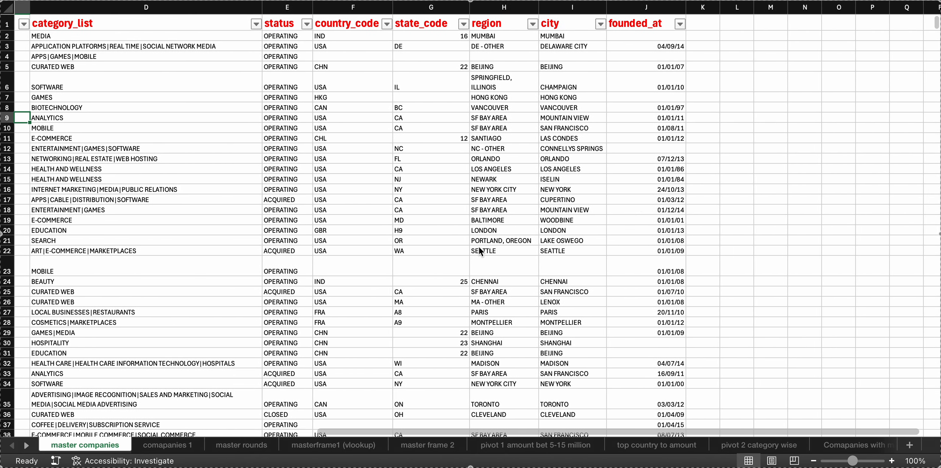
Examine the combined master frame 2 sheet, from the funding round columns across to the company name and homepage columns
{"action": "left_click", "coordinate": [413, 443]}
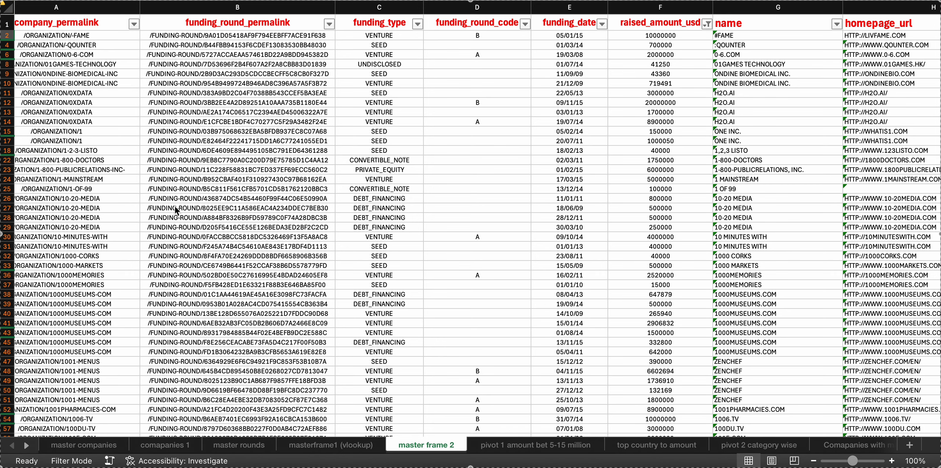
{"action": "scroll", "coordinate": [432, 163], "scroll_direction": "left", "scroll_amount": 3}
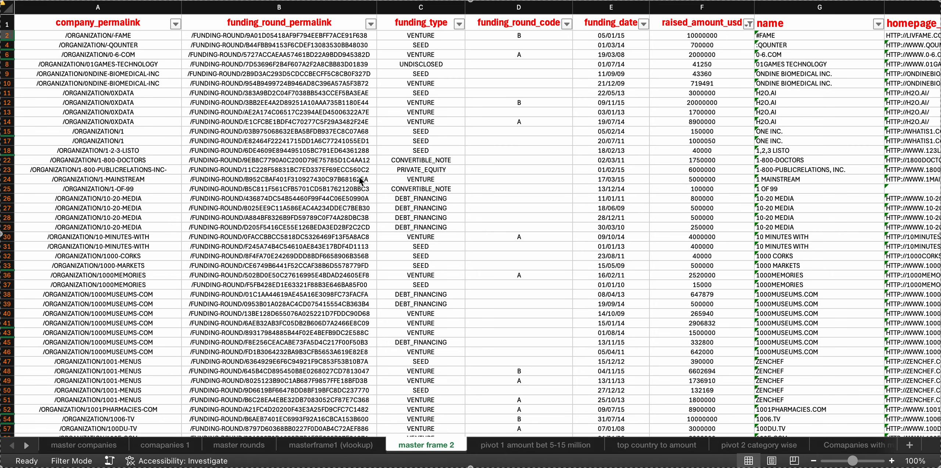
{"action": "scroll", "coordinate": [312, 153], "scroll_direction": "right", "scroll_amount": 6}
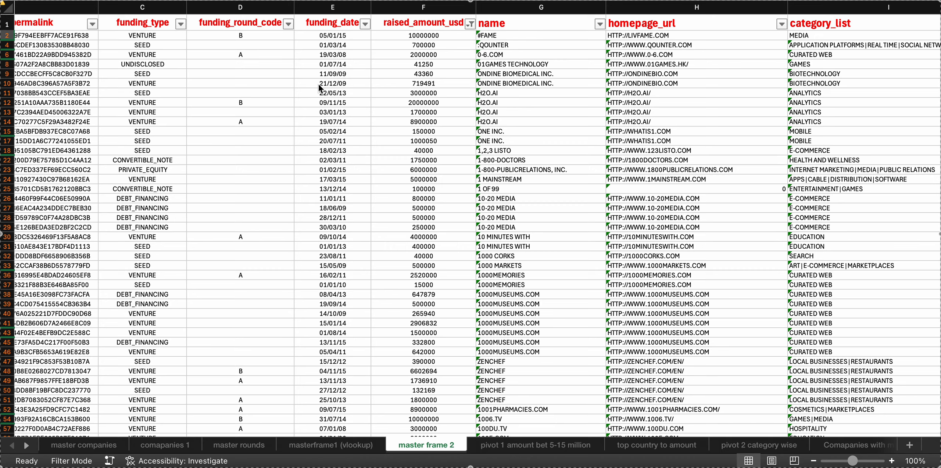
{"action": "scroll", "coordinate": [282, 111], "scroll_direction": "left", "scroll_amount": 5}
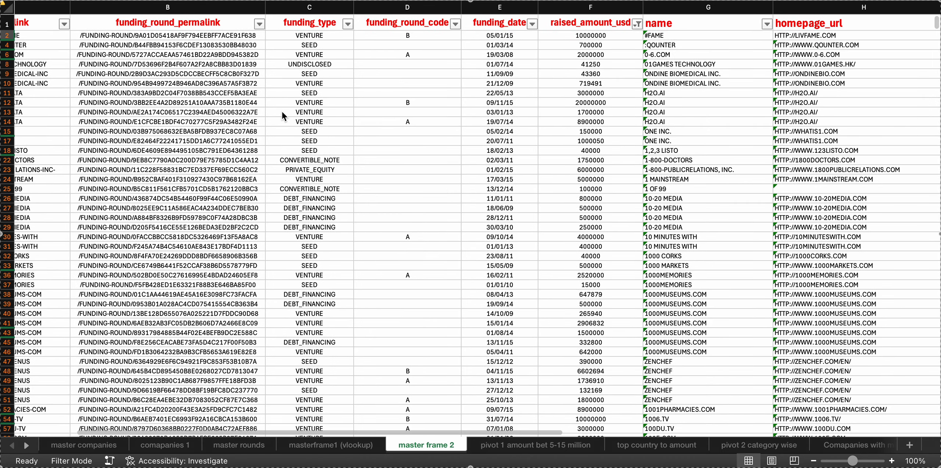
{"action": "scroll", "coordinate": [216, 130], "scroll_direction": "left", "scroll_amount": 4}
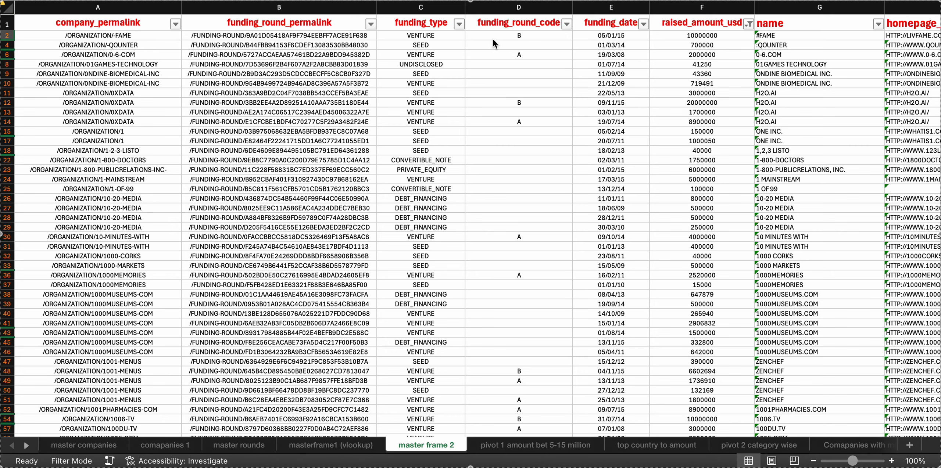
{"action": "scroll", "coordinate": [612, 145], "scroll_direction": "right", "scroll_amount": 5}
{"action": "scroll", "coordinate": [612, 145], "scroll_direction": "down", "scroll_amount": 1}
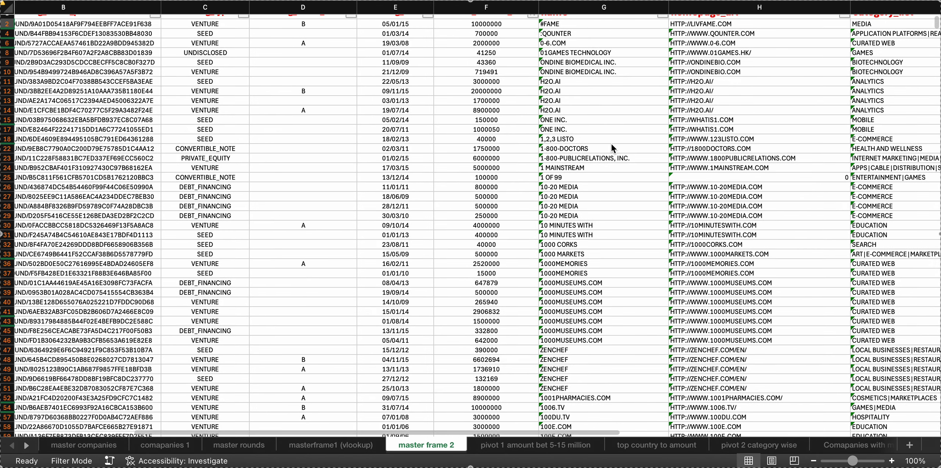
Inspect name cells on master frame 2, including G6 and G9, and the company columns from homepage_url through founded_at
{"action": "left_click", "coordinate": [615, 25]}
{"action": "left_click", "coordinate": [611, 42]}
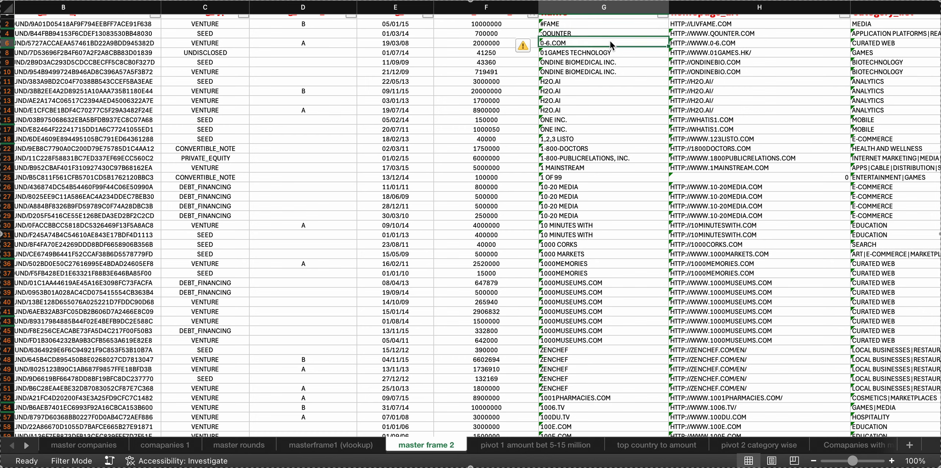
{"action": "left_click", "coordinate": [611, 64]}
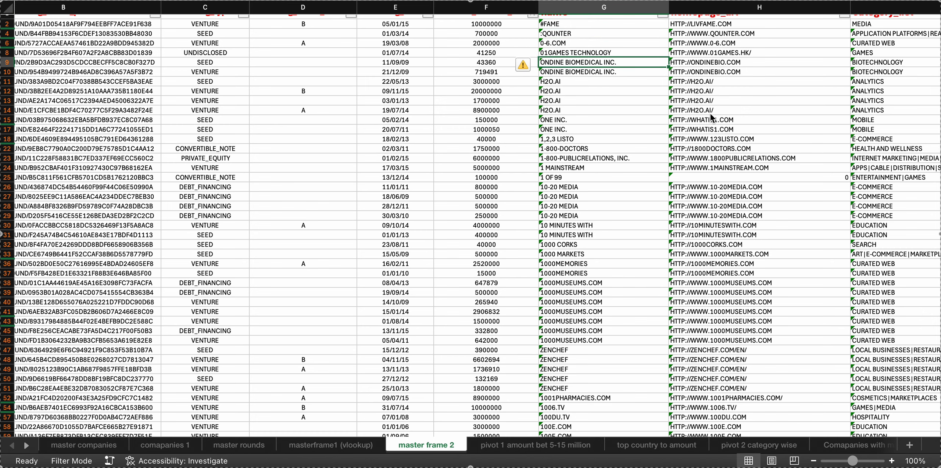
{"action": "scroll", "coordinate": [717, 106], "scroll_direction": "up", "scroll_amount": 1}
{"action": "scroll", "coordinate": [716, 106], "scroll_direction": "right", "scroll_amount": 6}
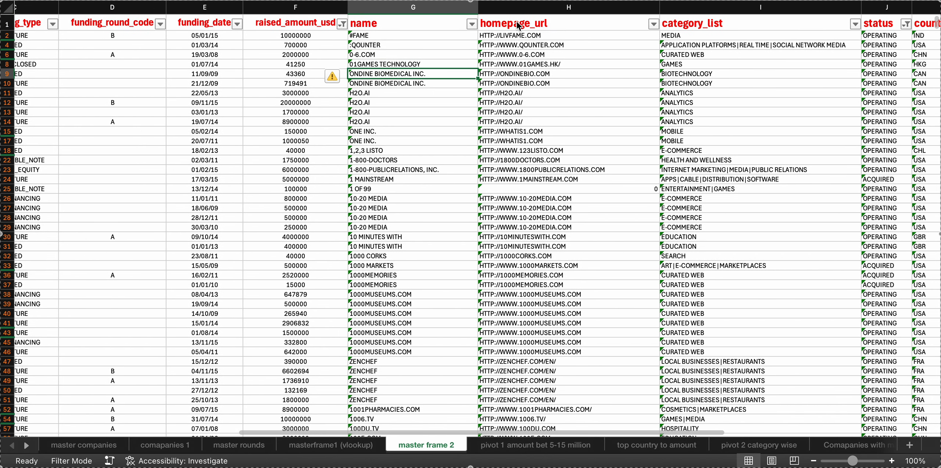
{"action": "scroll", "coordinate": [602, 129], "scroll_direction": "right", "scroll_amount": 10}
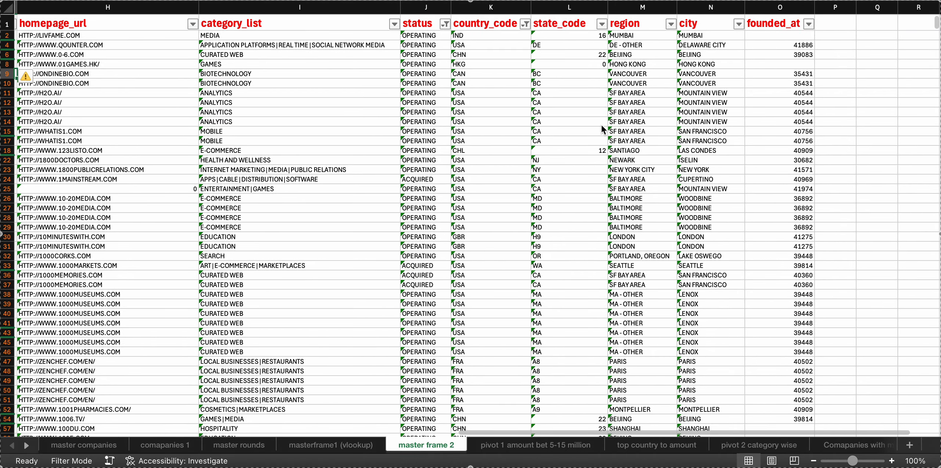
{"action": "scroll", "coordinate": [271, 312], "scroll_direction": "left", "scroll_amount": 12}
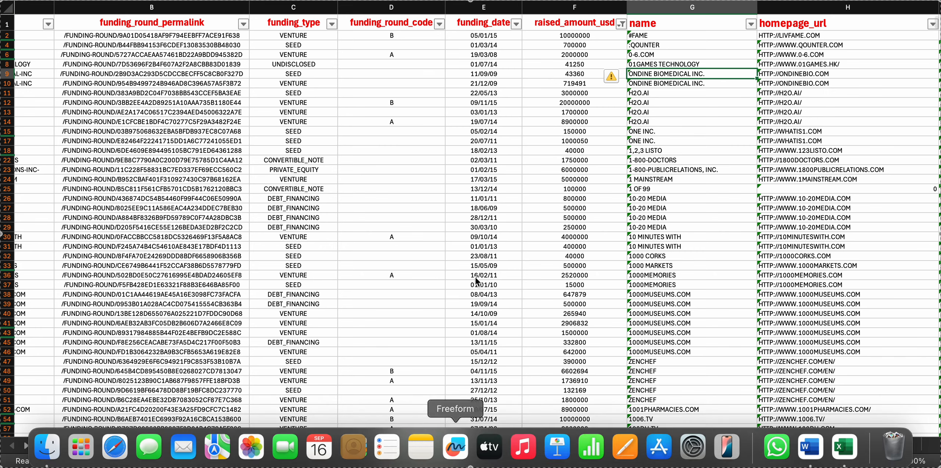
Review the funding types listed in the funding_type column's filter on master frame 2, leaving the filter unchanged
{"action": "scroll", "coordinate": [430, 226], "scroll_direction": "left", "scroll_amount": 4}
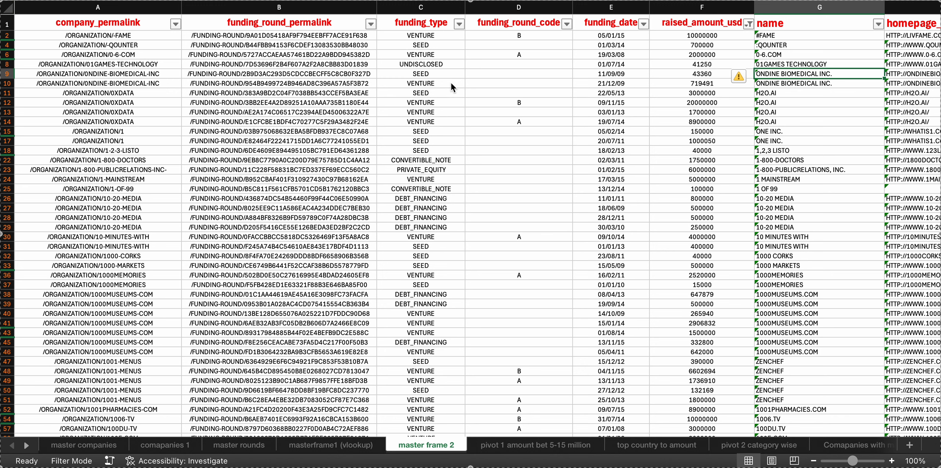
{"action": "left_click", "coordinate": [460, 23]}
{"action": "scroll", "coordinate": [541, 210], "scroll_direction": "down", "scroll_amount": 5}
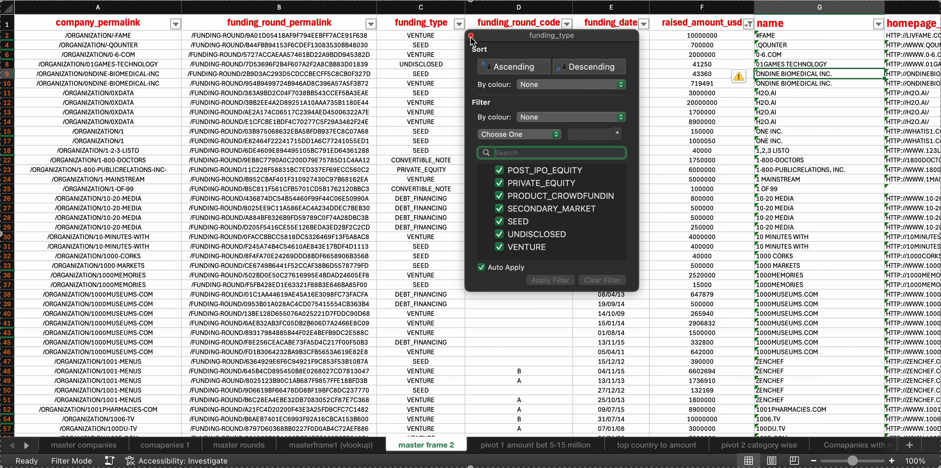
{"action": "left_click", "coordinate": [471, 36]}
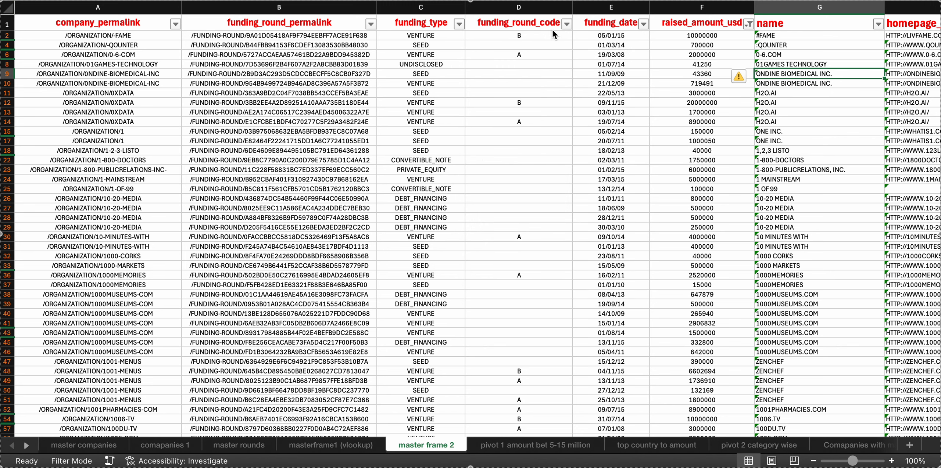
Review the round codes and blanks option in master frame 2's funding_round_code filter without applying a filter
{"action": "left_click", "coordinate": [568, 24]}
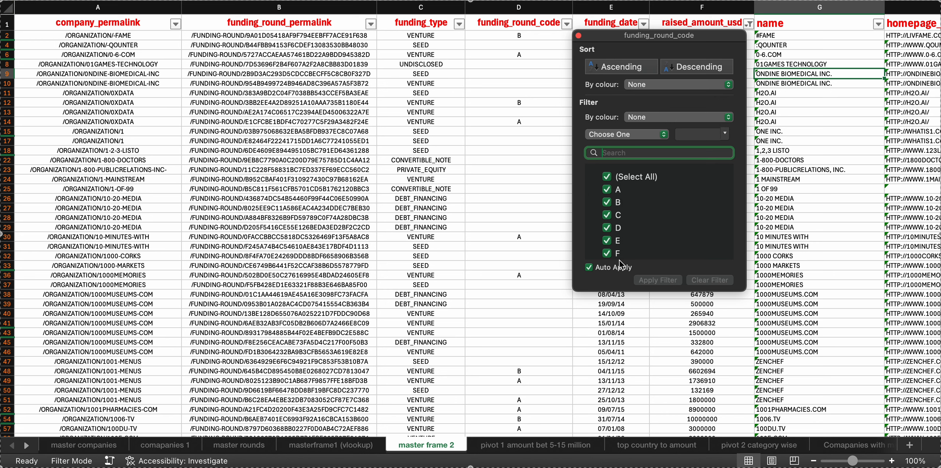
{"action": "scroll", "coordinate": [644, 241], "scroll_direction": "down", "scroll_amount": 4}
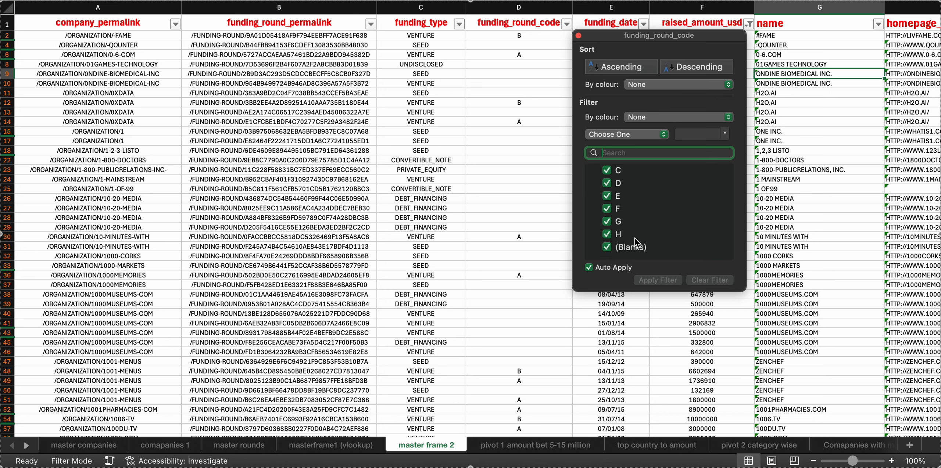
{"action": "left_click", "coordinate": [578, 35]}
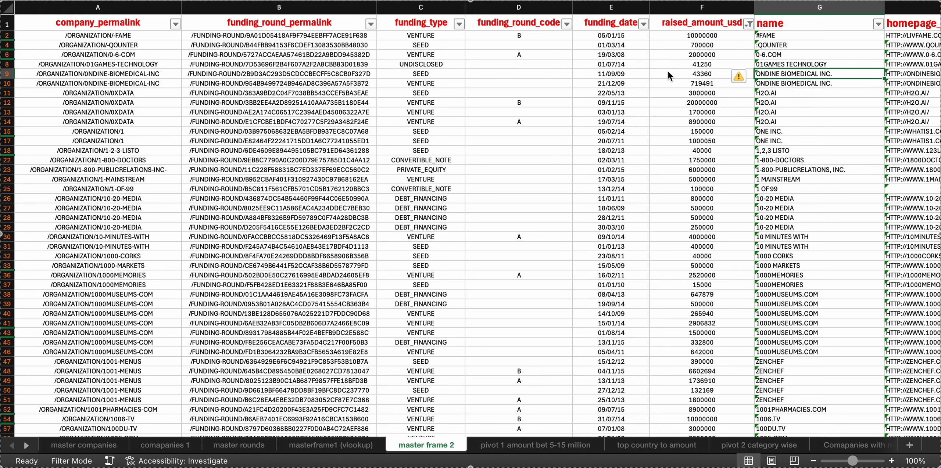
Review which country codes are included in the country_code column's filter, from the start to the end of the list, leaving the selection unchanged
{"action": "scroll", "coordinate": [668, 71], "scroll_direction": "right", "scroll_amount": 5}
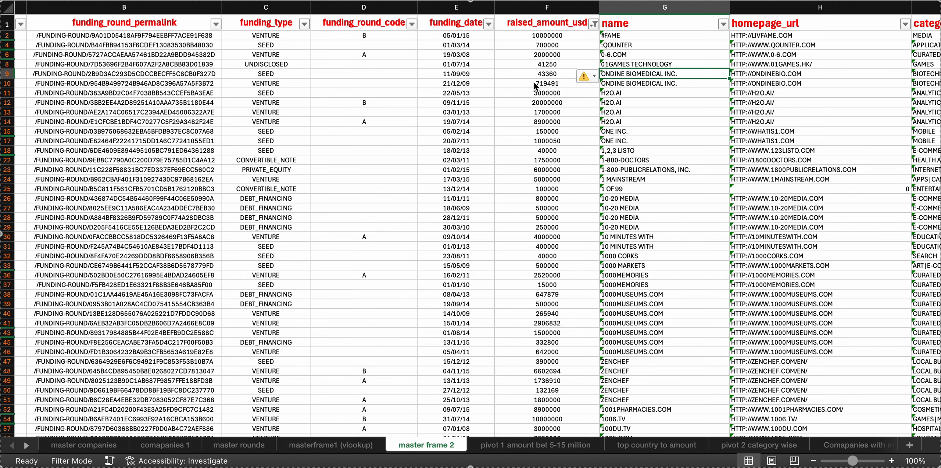
{"action": "scroll", "coordinate": [534, 82], "scroll_direction": "right", "scroll_amount": 5}
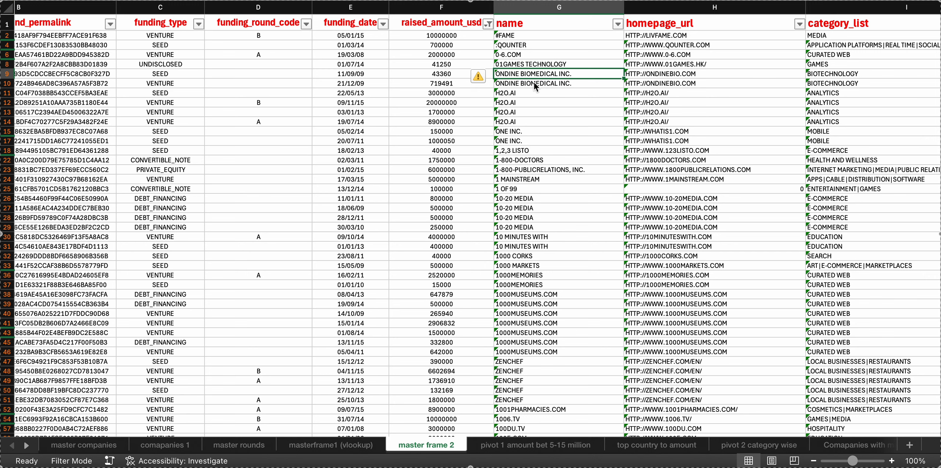
{"action": "scroll", "coordinate": [534, 82], "scroll_direction": "right", "scroll_amount": 3}
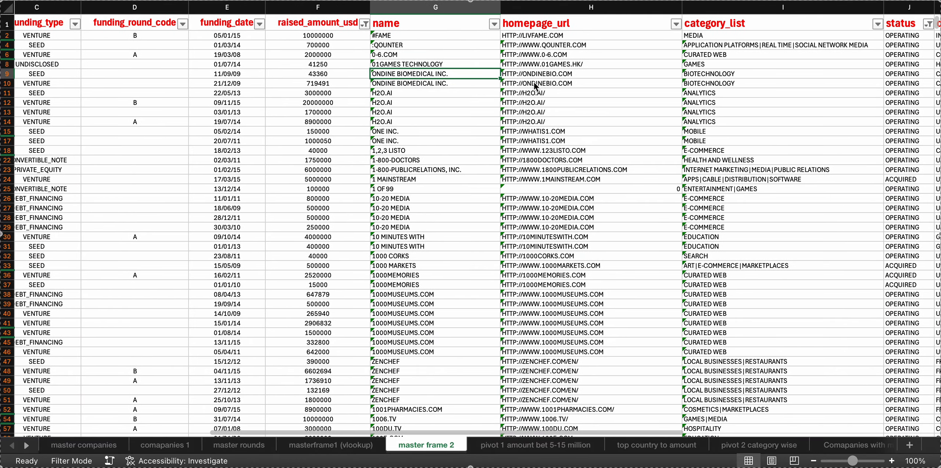
{"action": "scroll", "coordinate": [227, 138], "scroll_direction": "left", "scroll_amount": 3}
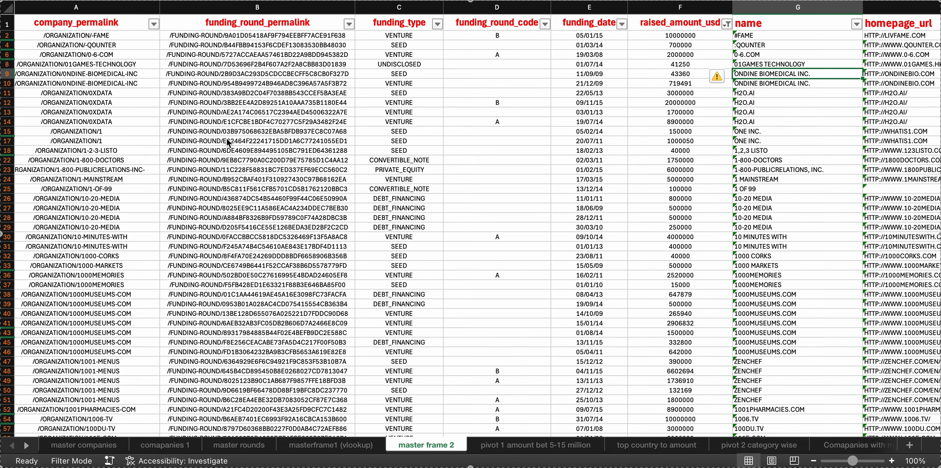
{"action": "scroll", "coordinate": [227, 139], "scroll_direction": "right", "scroll_amount": 10}
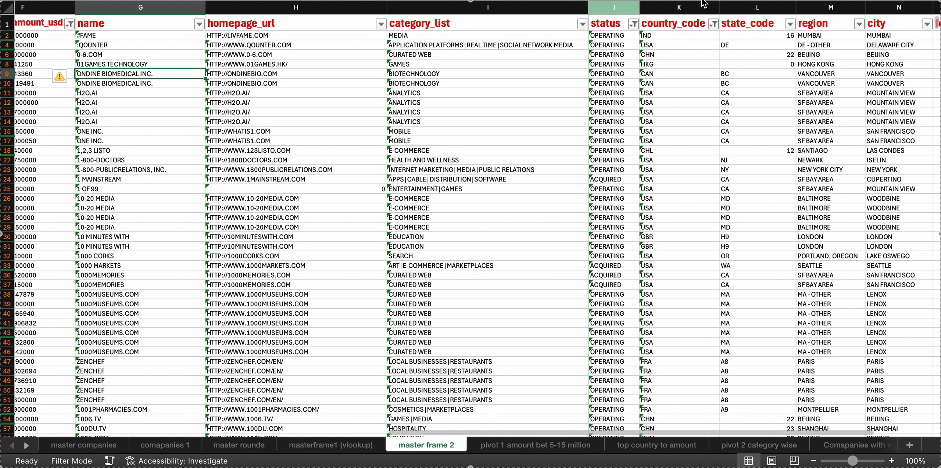
{"action": "left_click", "coordinate": [713, 23]}
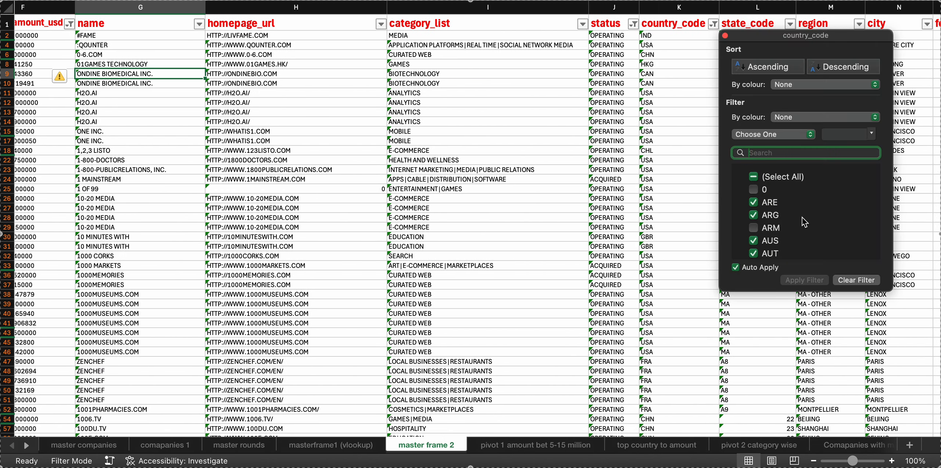
{"action": "scroll", "coordinate": [805, 222], "scroll_direction": "down", "scroll_amount": 20}
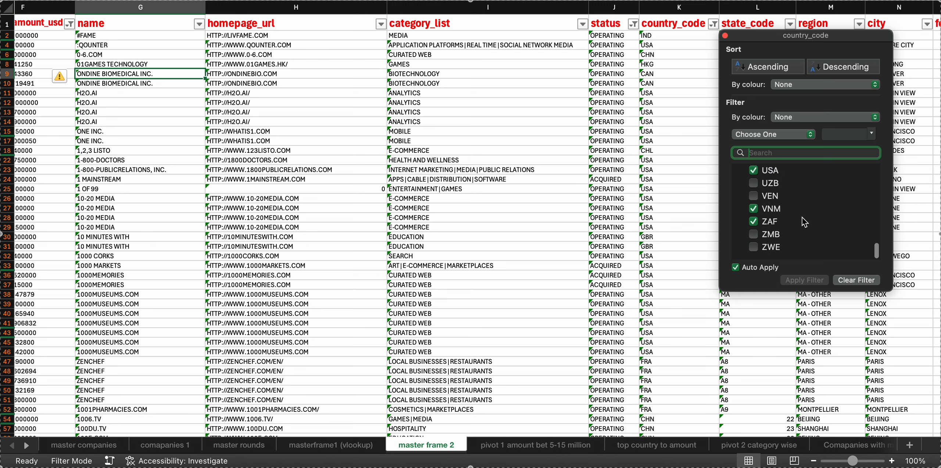
{"action": "left_click", "coordinate": [725, 37]}
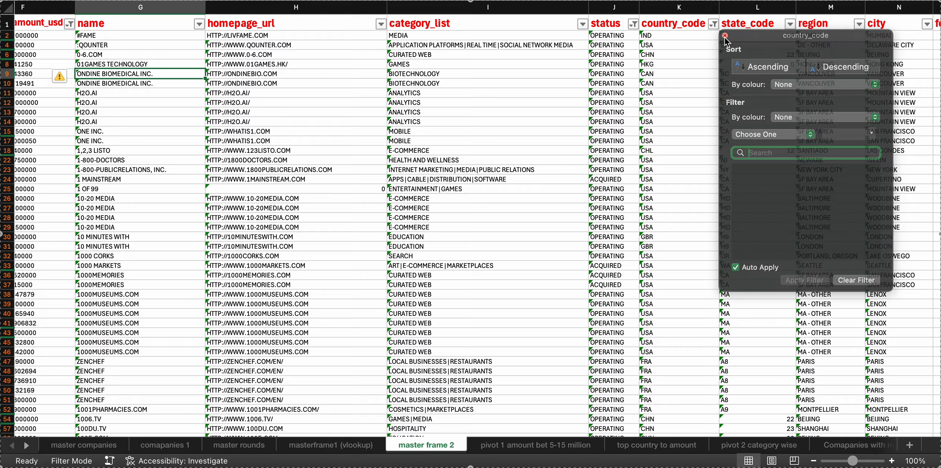
Examine the master frame 2 columns from company_permalink and the funding round details across to city and founded_at
{"action": "scroll", "coordinate": [398, 147], "scroll_direction": "left", "scroll_amount": 3}
{"action": "scroll", "coordinate": [397, 147], "scroll_direction": "left", "scroll_amount": 5}
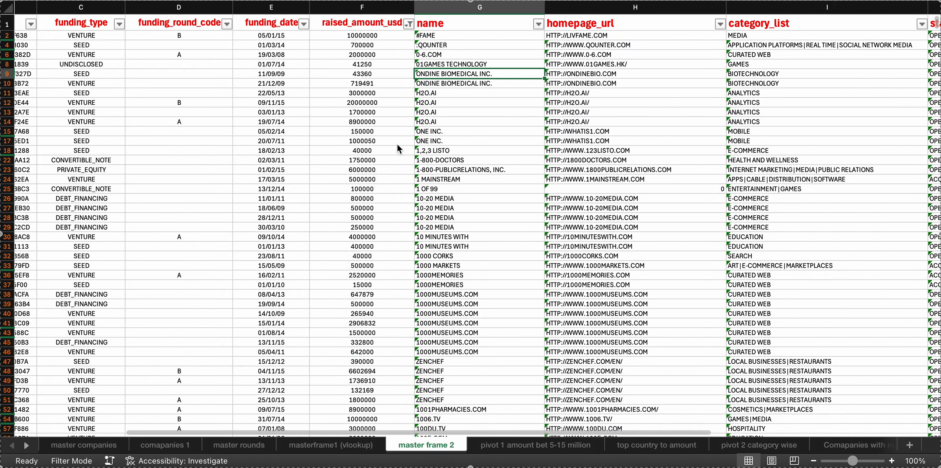
{"action": "scroll", "coordinate": [397, 147], "scroll_direction": "left", "scroll_amount": 5}
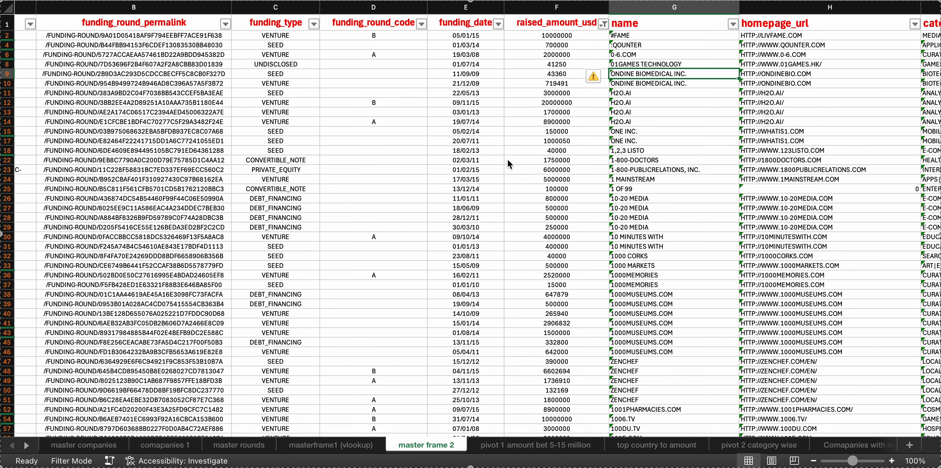
{"action": "scroll", "coordinate": [510, 159], "scroll_direction": "right", "scroll_amount": 10}
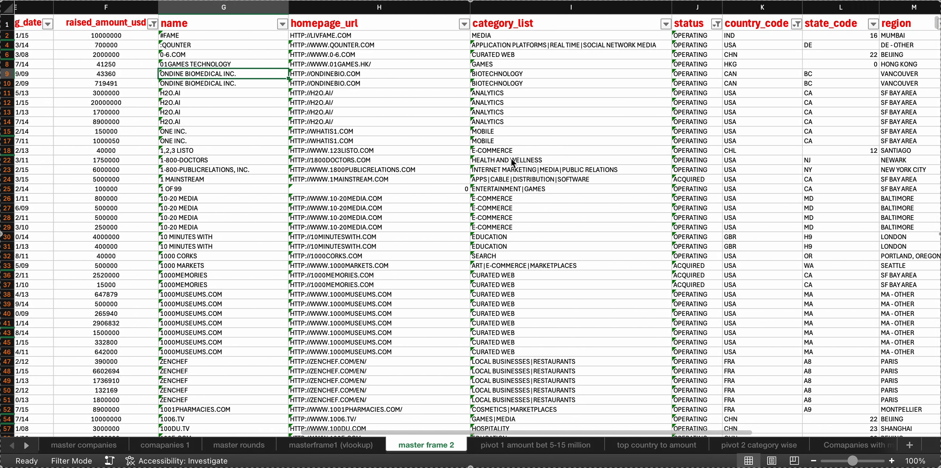
{"action": "scroll", "coordinate": [511, 159], "scroll_direction": "right", "scroll_amount": 2}
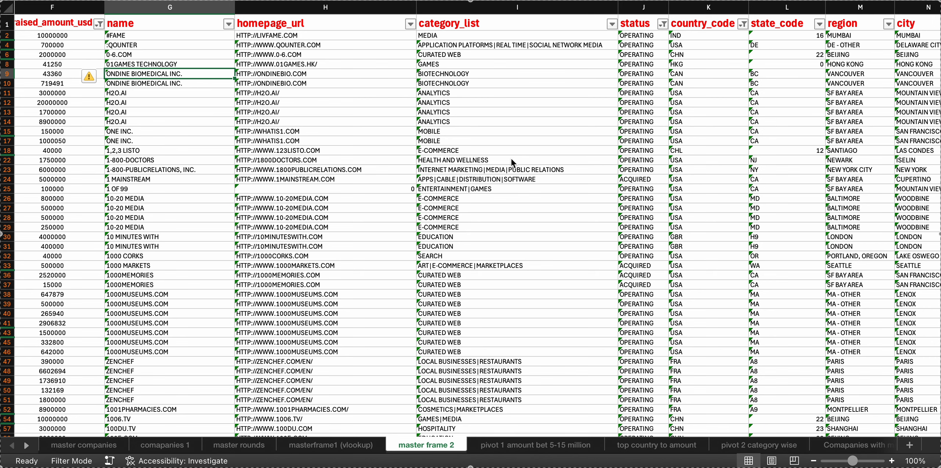
{"action": "scroll", "coordinate": [511, 159], "scroll_direction": "right", "scroll_amount": 3}
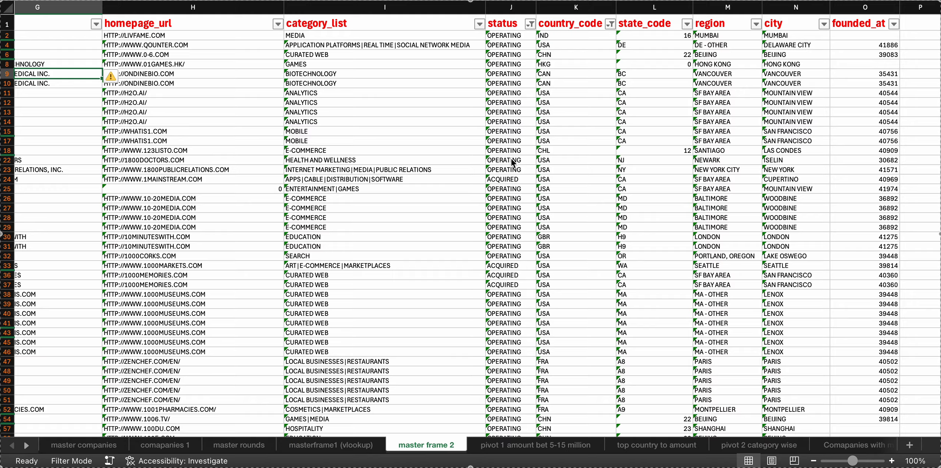
{"action": "scroll", "coordinate": [161, 161], "scroll_direction": "left", "scroll_amount": 10}
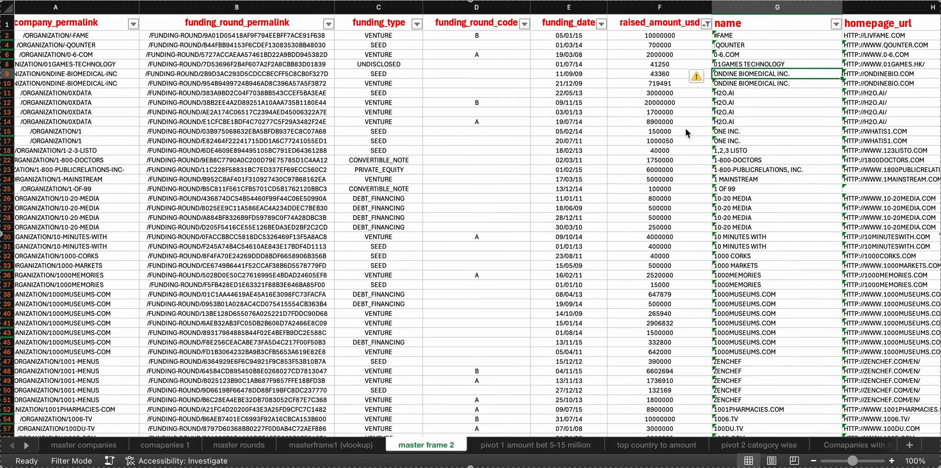
{"action": "scroll", "coordinate": [686, 128], "scroll_direction": "right", "scroll_amount": 5}
{"action": "scroll", "coordinate": [686, 128], "scroll_direction": "left", "scroll_amount": 8}
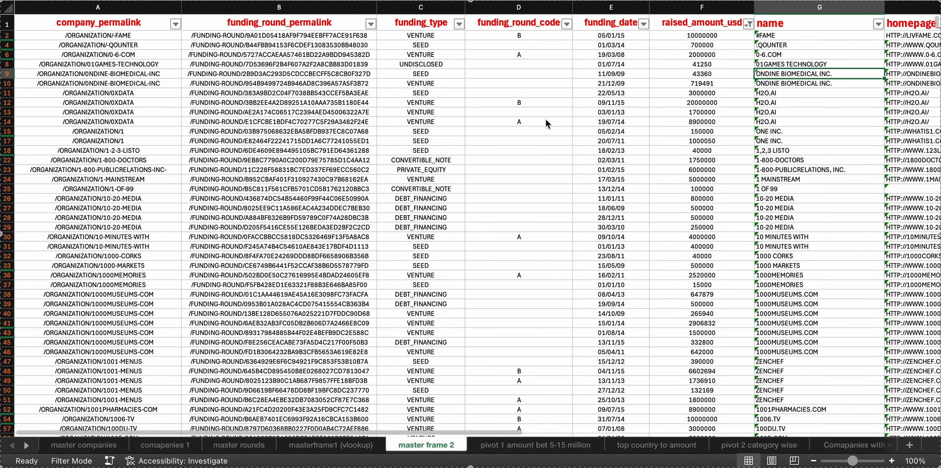
Review the category values in the category_list column's filter, including the start and end of the list, without applying a filter
{"action": "scroll", "coordinate": [533, 121], "scroll_direction": "right", "scroll_amount": 10}
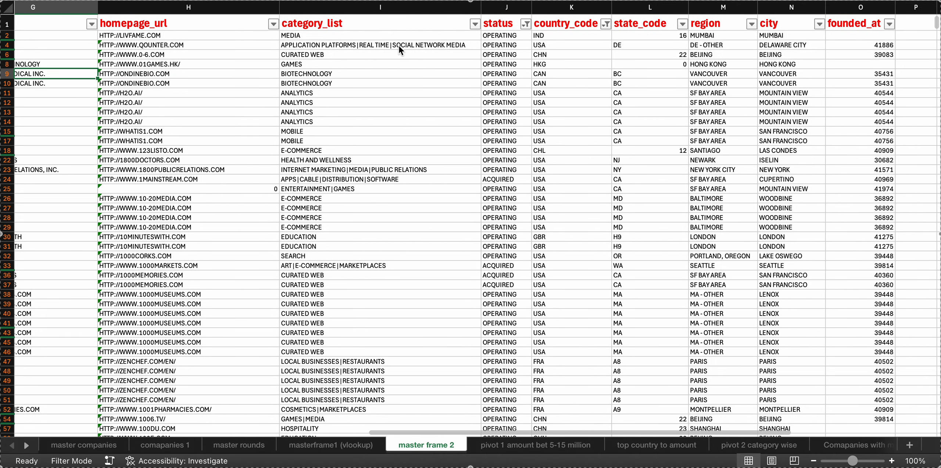
{"action": "left_click", "coordinate": [475, 24]}
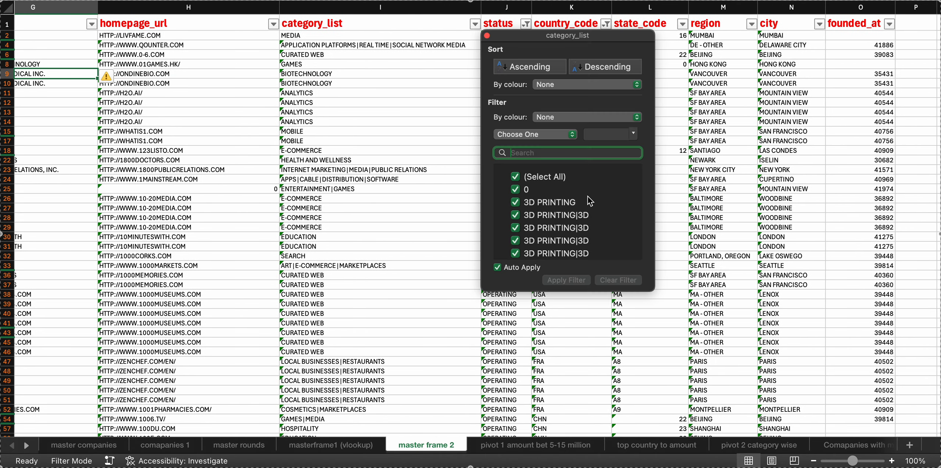
{"action": "scroll", "coordinate": [592, 202], "scroll_direction": "down", "scroll_amount": 6}
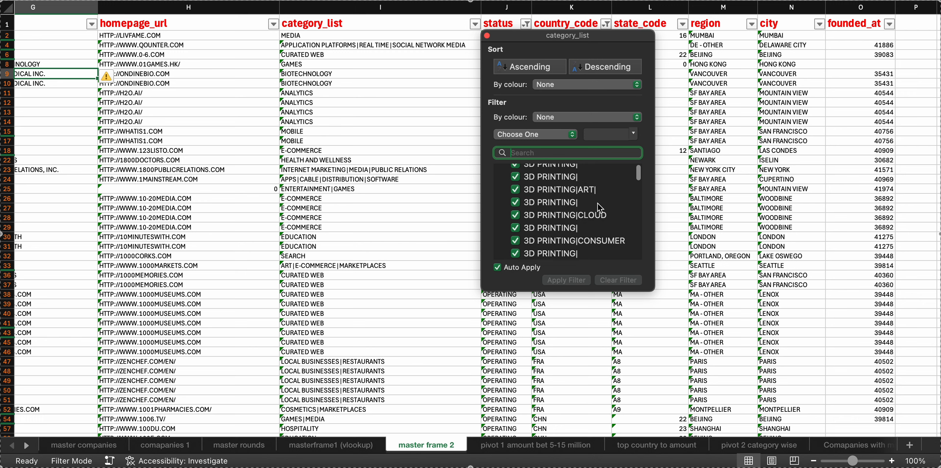
{"action": "scroll", "coordinate": [598, 203], "scroll_direction": "down", "scroll_amount": 8}
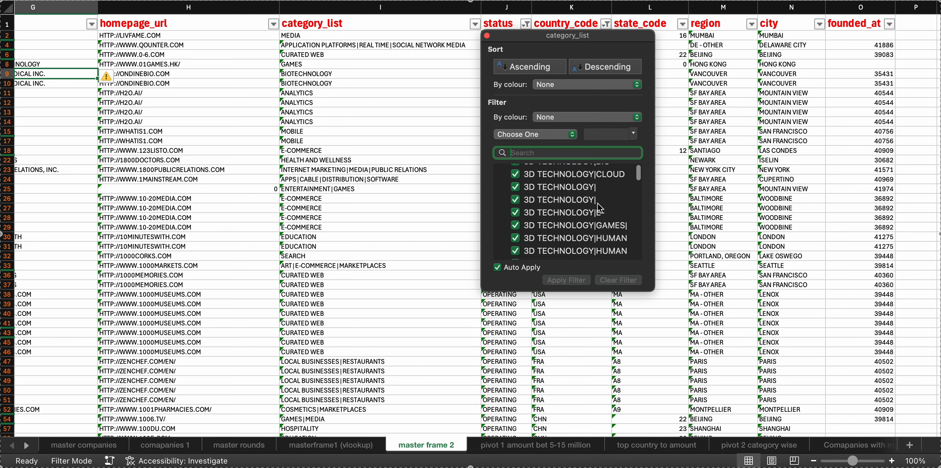
{"action": "scroll", "coordinate": [597, 203], "scroll_direction": "down", "scroll_amount": 10}
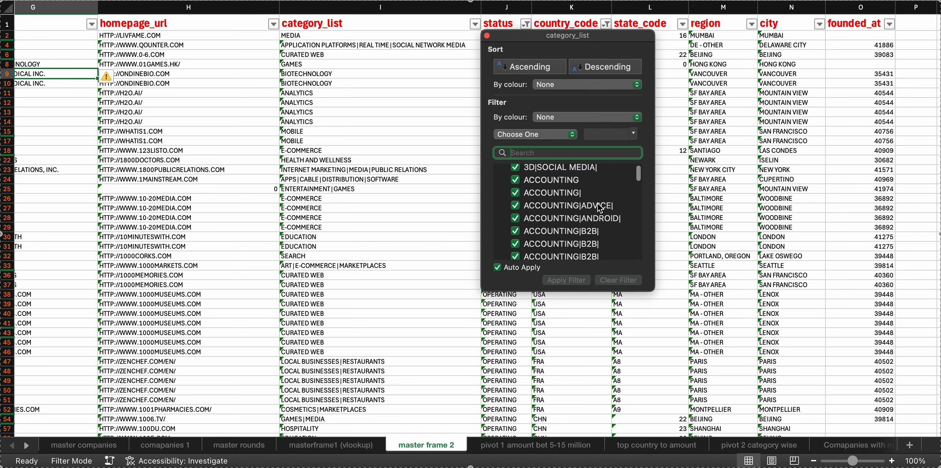
{"action": "scroll", "coordinate": [581, 226], "scroll_direction": "down", "scroll_amount": 10}
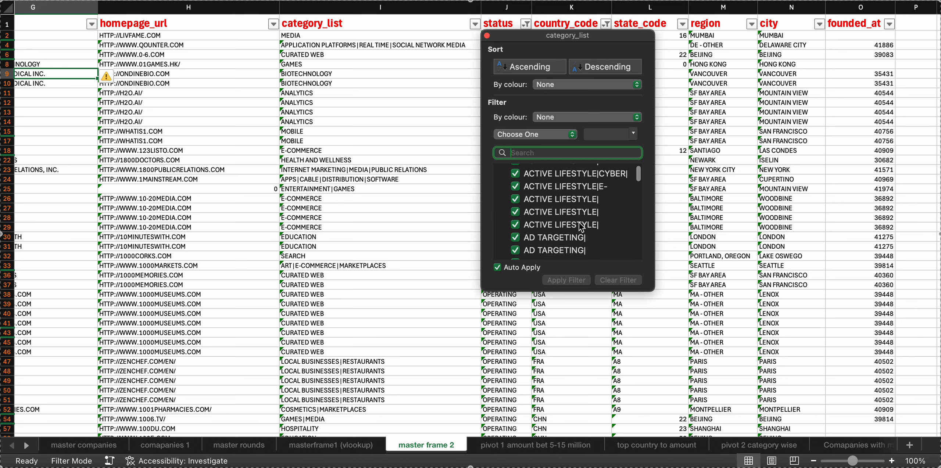
{"action": "scroll", "coordinate": [581, 225], "scroll_direction": "down", "scroll_amount": 10}
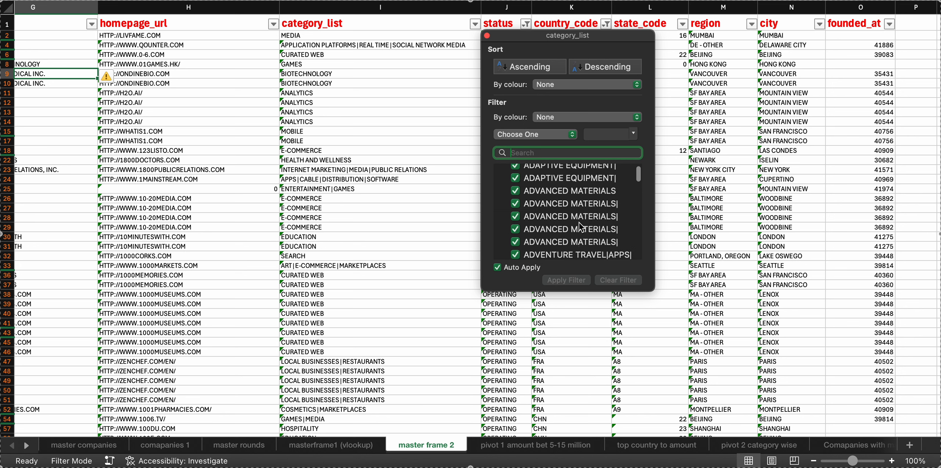
{"action": "scroll", "coordinate": [580, 224], "scroll_direction": "down", "scroll_amount": 10}
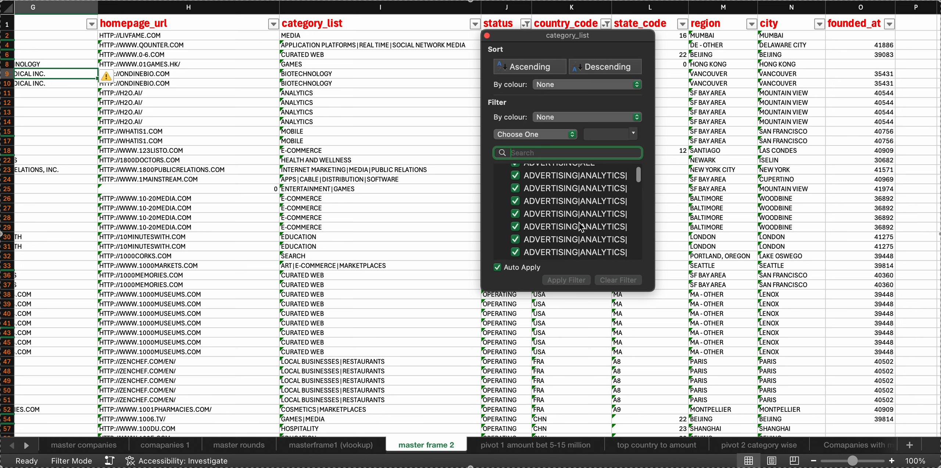
{"action": "scroll", "coordinate": [580, 224], "scroll_direction": "down", "scroll_amount": 10}
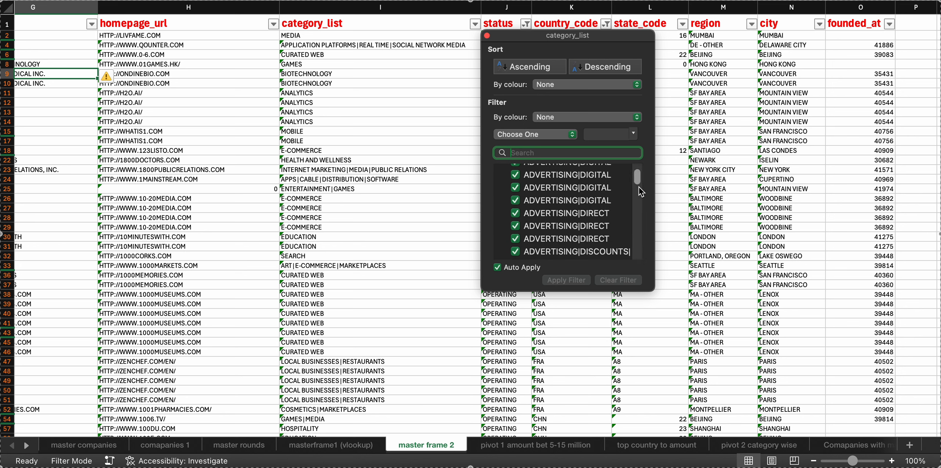
{"action": "left_click_drag", "start_coordinate": [639, 182], "coordinate": [641, 262]}
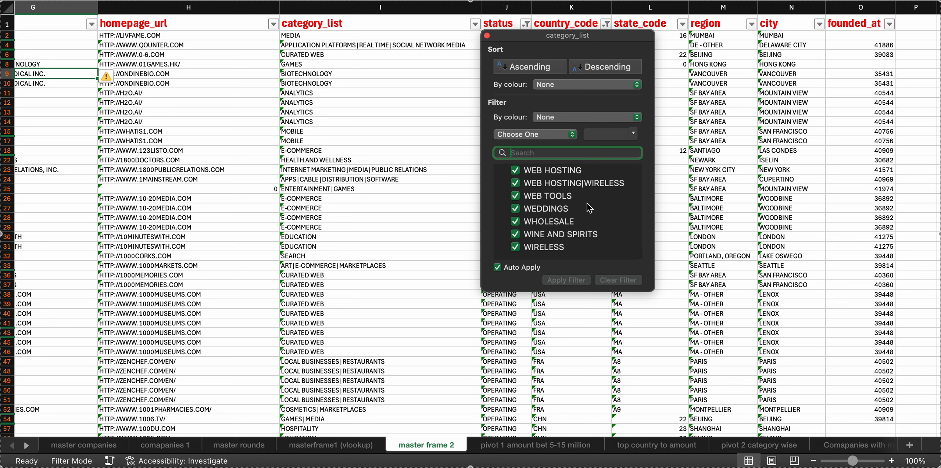
{"action": "scroll", "coordinate": [587, 204], "scroll_direction": "up", "scroll_amount": 5}
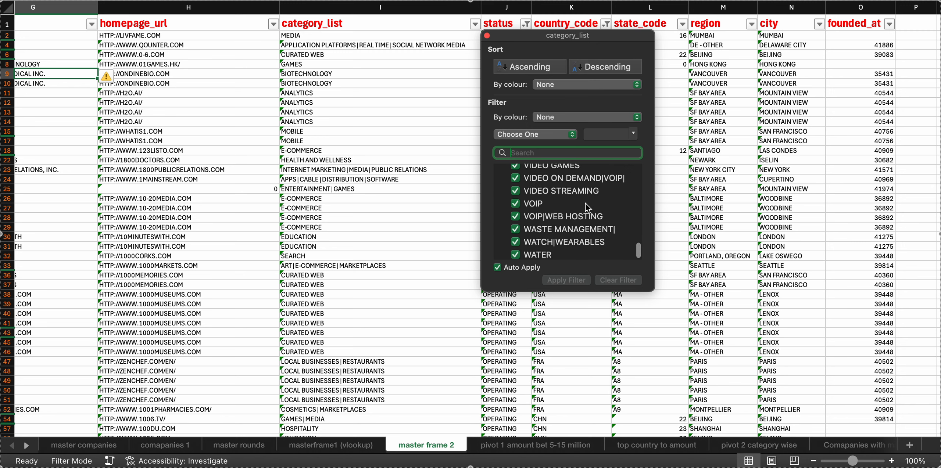
{"action": "scroll", "coordinate": [586, 203], "scroll_direction": "up", "scroll_amount": 4}
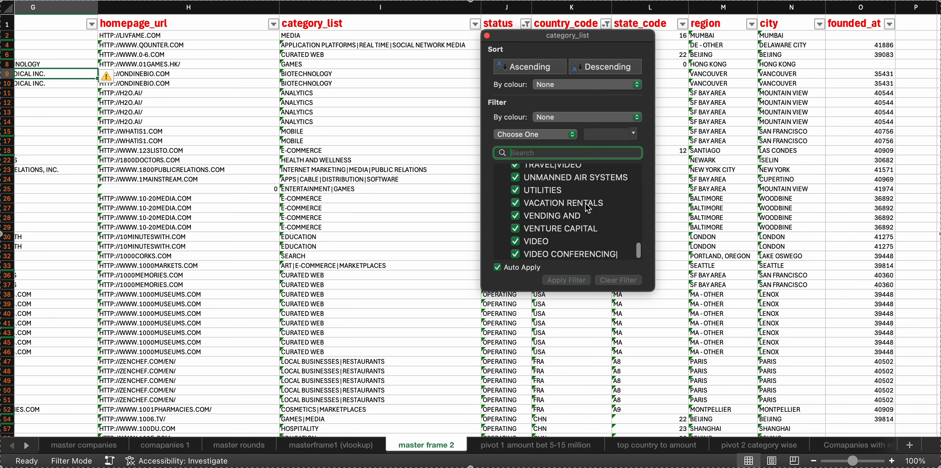
{"action": "scroll", "coordinate": [586, 203], "scroll_direction": "up", "scroll_amount": 3}
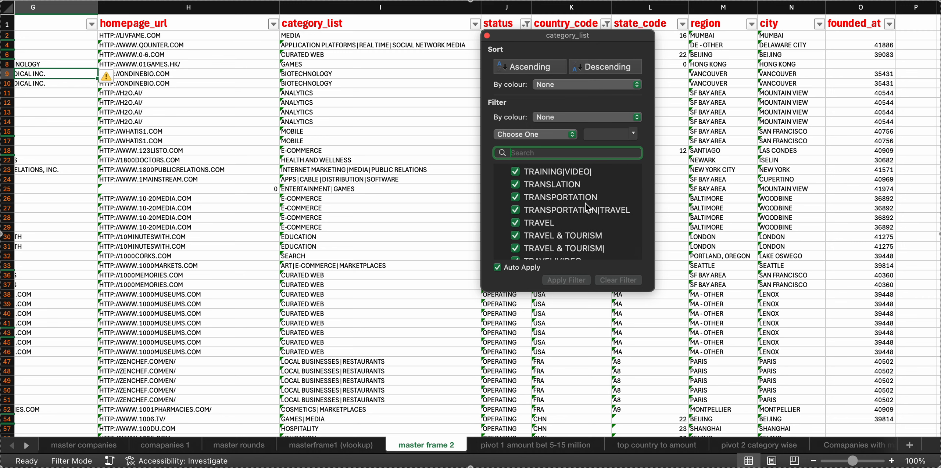
{"action": "left_click", "coordinate": [487, 36]}
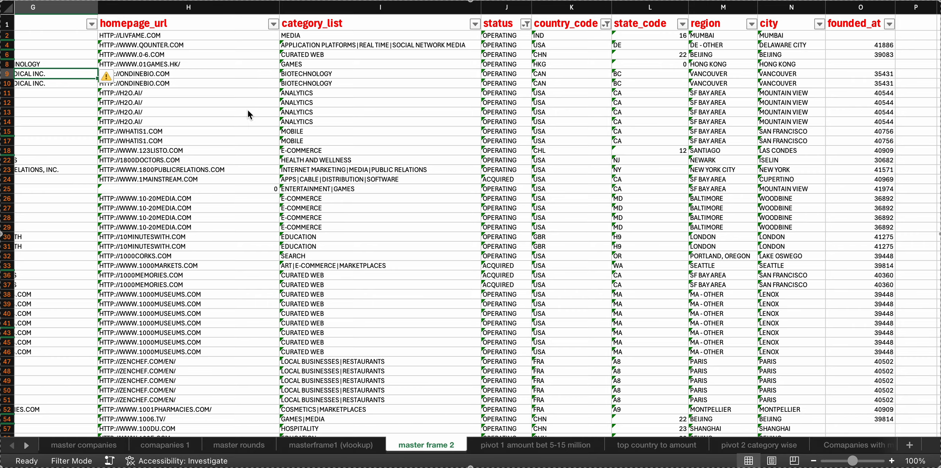
Review the full list of funding types in master frame 2's funding_type filter without applying a filter
{"action": "scroll", "coordinate": [115, 151], "scroll_direction": "left", "scroll_amount": 15}
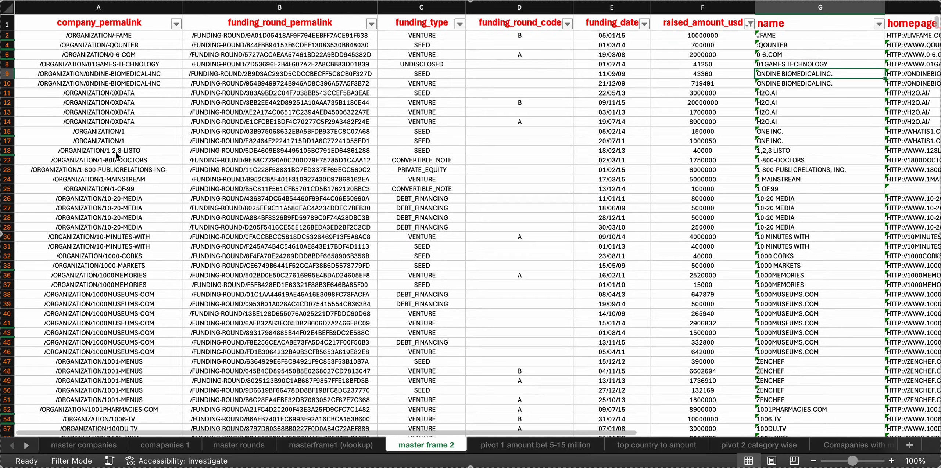
{"action": "scroll", "coordinate": [116, 152], "scroll_direction": "left", "scroll_amount": 3}
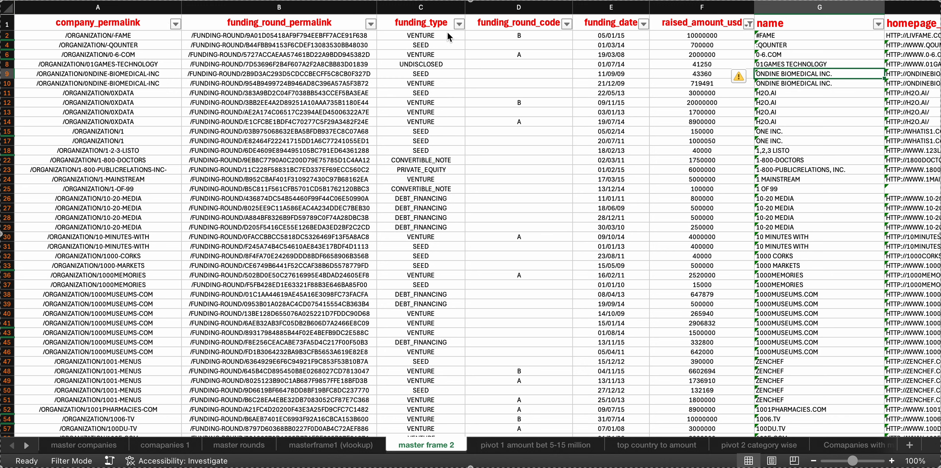
{"action": "left_click", "coordinate": [458, 25]}
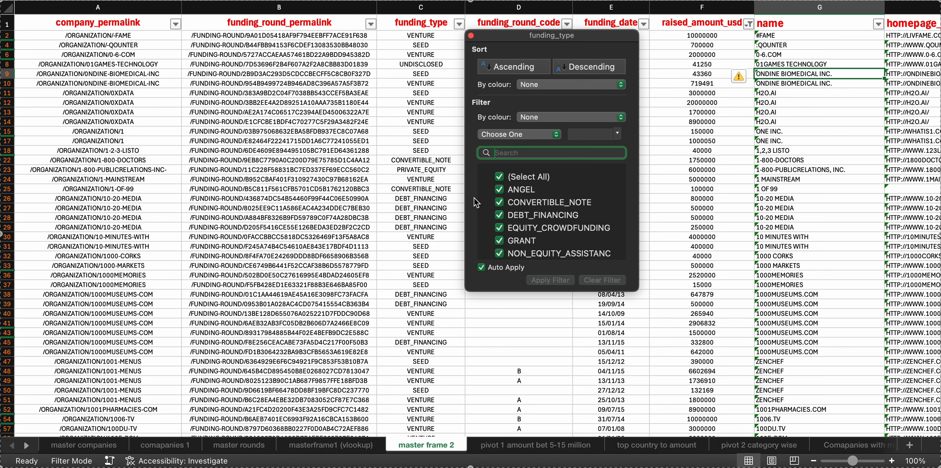
{"action": "scroll", "coordinate": [531, 204], "scroll_direction": "down", "scroll_amount": 3}
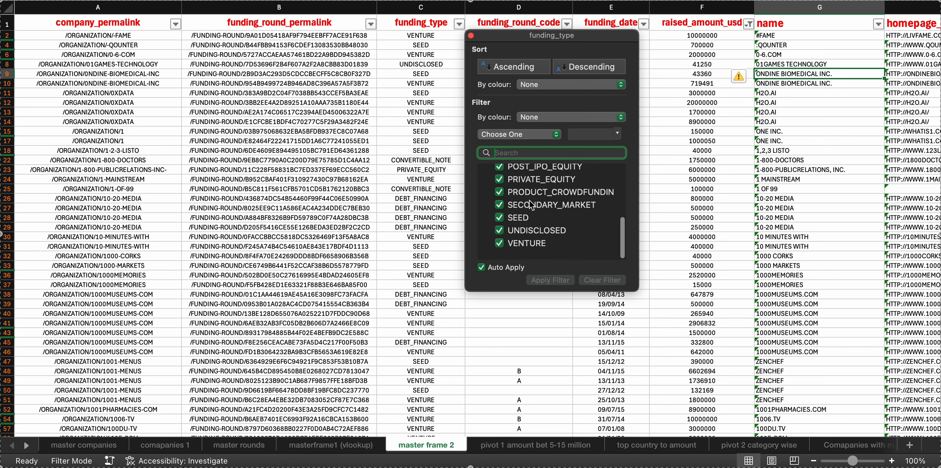
{"action": "left_click", "coordinate": [471, 36]}
Check the round codes at the end of the funding_round_code filter list, including blanks, without applying a filter
{"action": "left_click", "coordinate": [567, 24]}
{"action": "scroll", "coordinate": [650, 221], "scroll_direction": "down", "scroll_amount": 3}
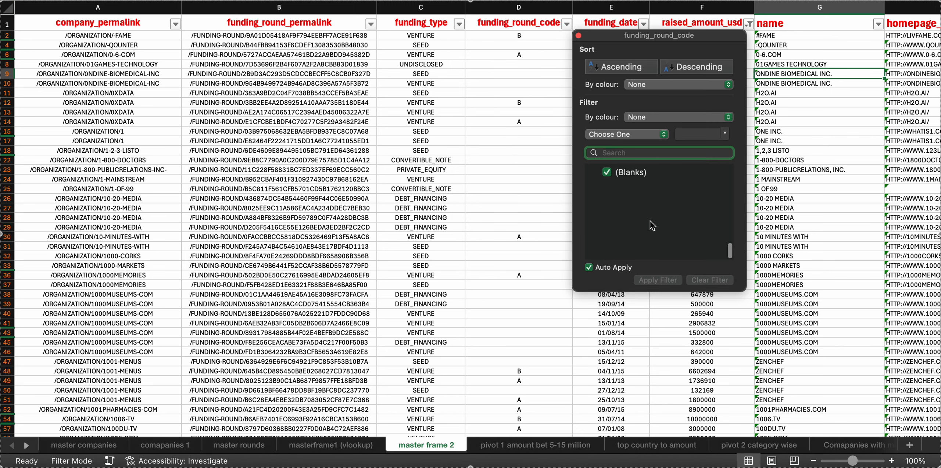
{"action": "left_click", "coordinate": [579, 36]}
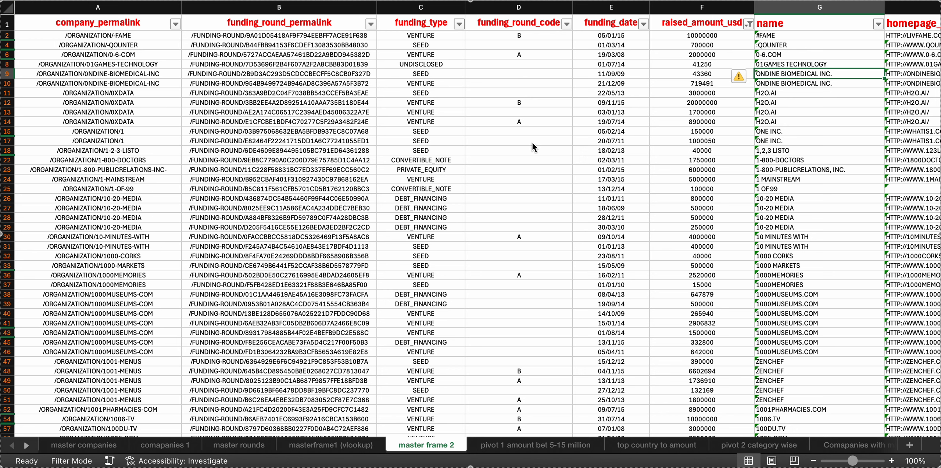
Review the years offered in the funding_date column's filter without applying a filter
{"action": "scroll", "coordinate": [532, 143], "scroll_direction": "right", "scroll_amount": 5}
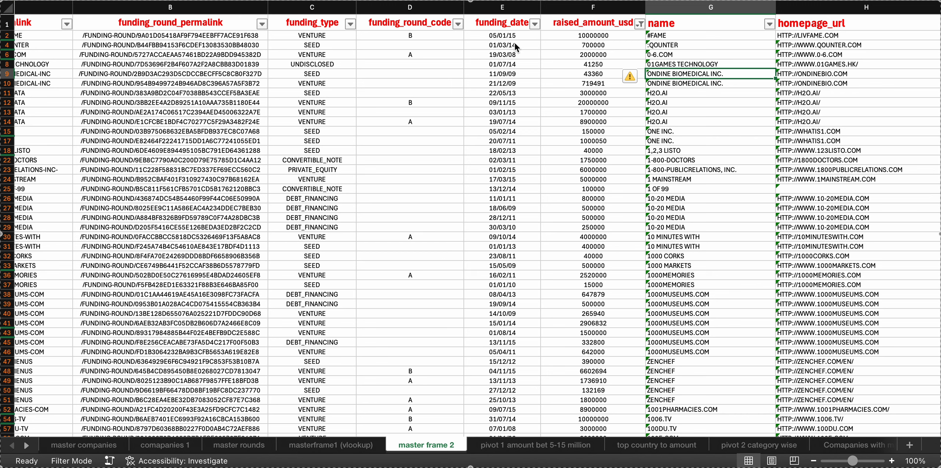
{"action": "left_click", "coordinate": [536, 24]}
{"action": "scroll", "coordinate": [631, 196], "scroll_direction": "down", "scroll_amount": 15}
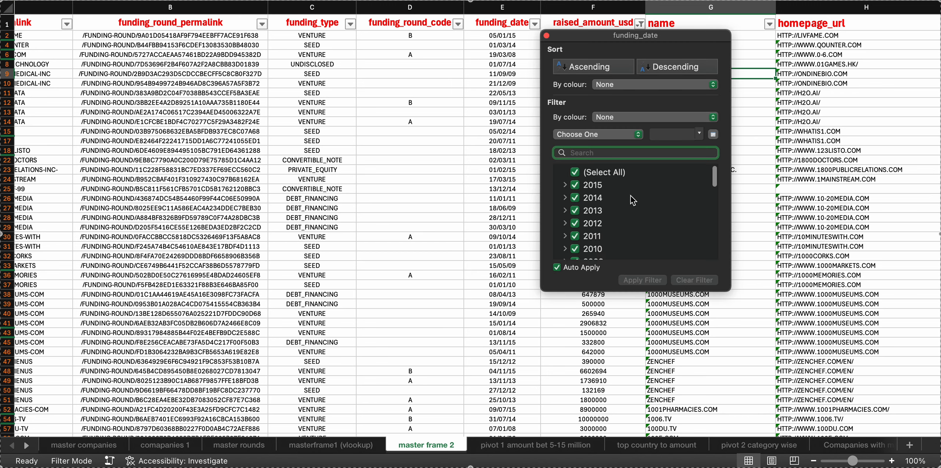
{"action": "left_click", "coordinate": [548, 35]}
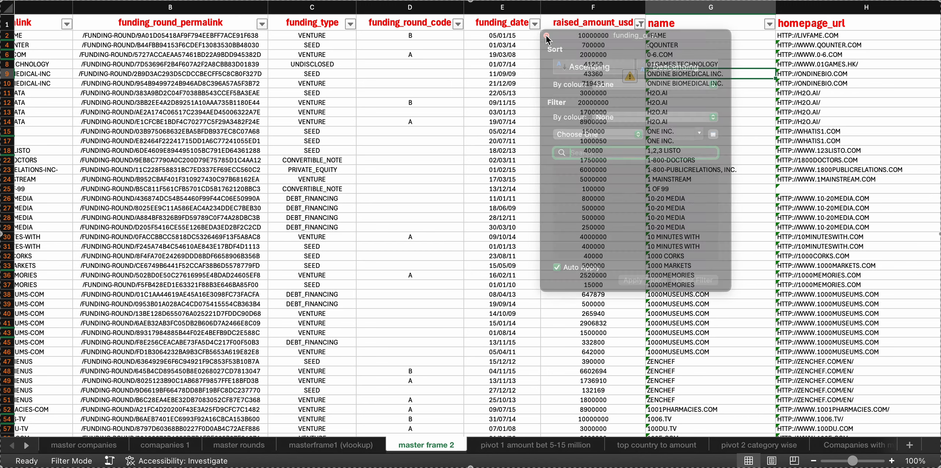
Review the raised_amount_usd filter from the smallest to the largest amounts, checking the 0 and blanks entries, and leave the selection unchanged
{"action": "scroll", "coordinate": [544, 86], "scroll_direction": "right", "scroll_amount": 5}
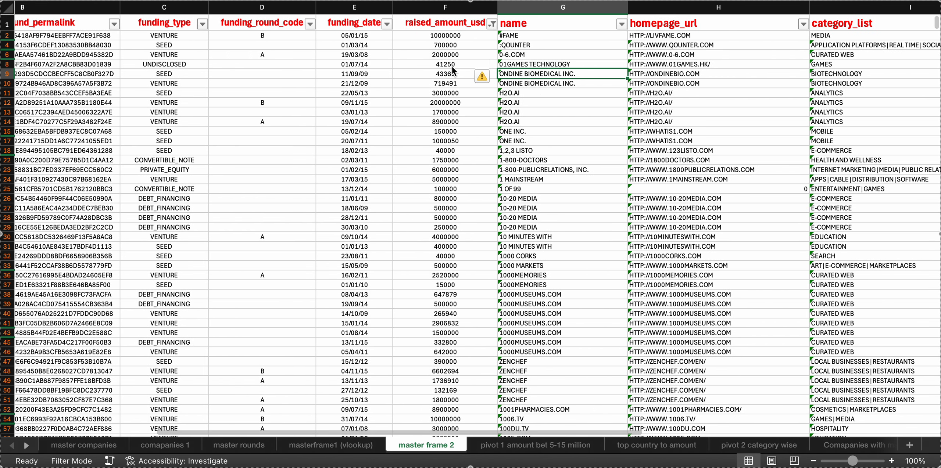
{"action": "left_click", "coordinate": [492, 24]}
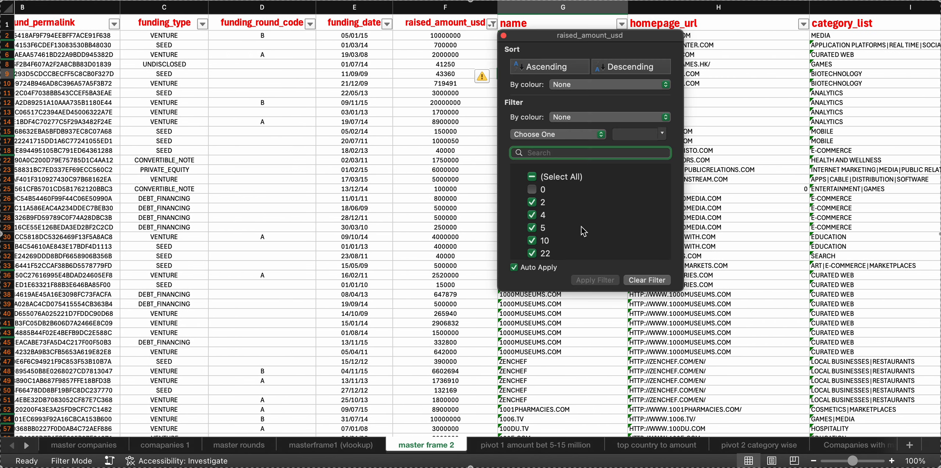
{"action": "scroll", "coordinate": [584, 231], "scroll_direction": "down", "scroll_amount": 20}
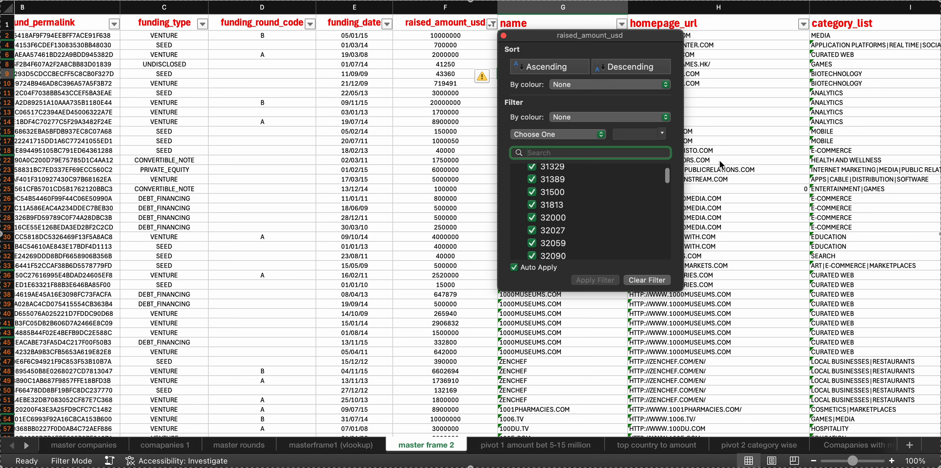
{"action": "left_click_drag", "start_coordinate": [670, 180], "coordinate": [672, 275]}
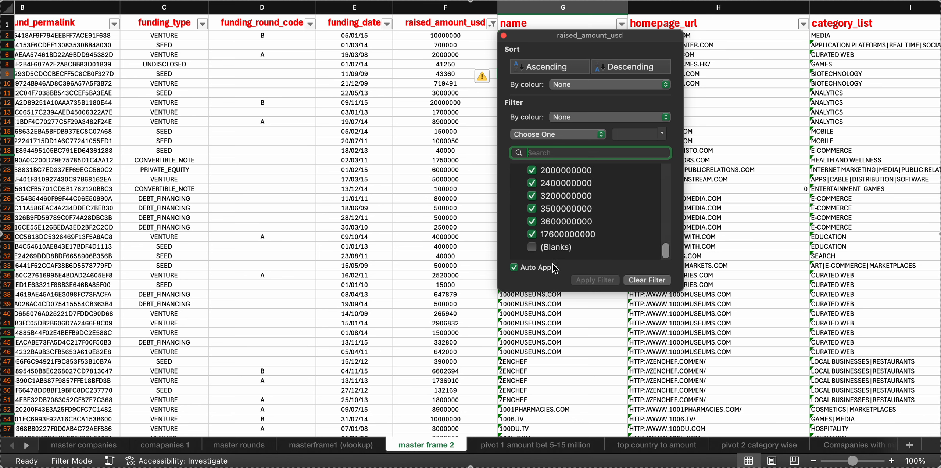
{"action": "left_click", "coordinate": [538, 249]}
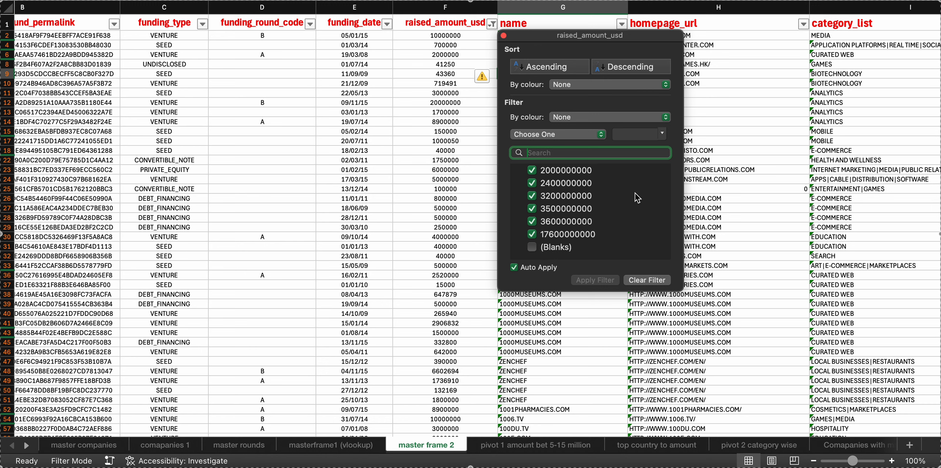
{"action": "scroll", "coordinate": [636, 193], "scroll_direction": "up", "scroll_amount": 5}
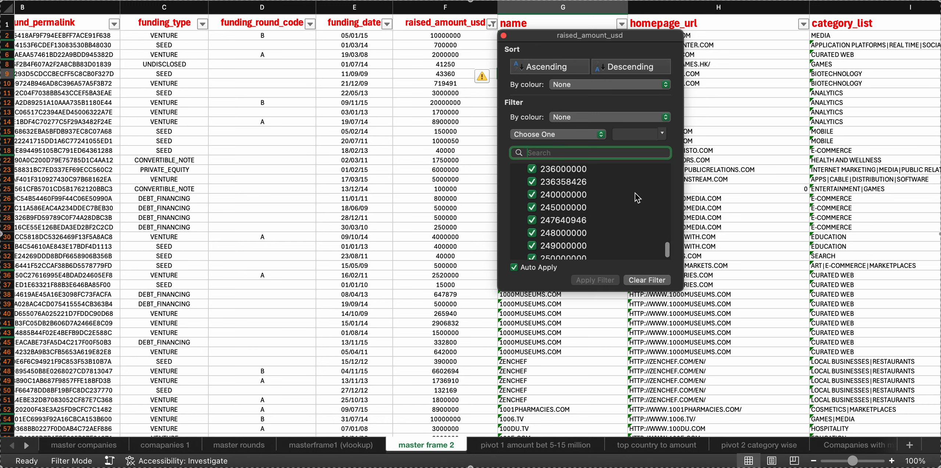
{"action": "scroll", "coordinate": [635, 193], "scroll_direction": "up", "scroll_amount": 2}
{"action": "left_click_drag", "start_coordinate": [668, 254], "coordinate": [667, 173]}
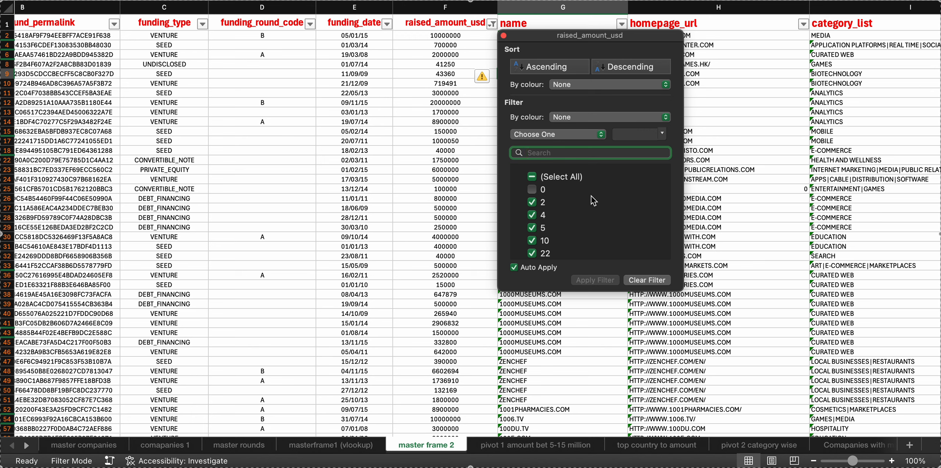
{"action": "left_click", "coordinate": [505, 35]}
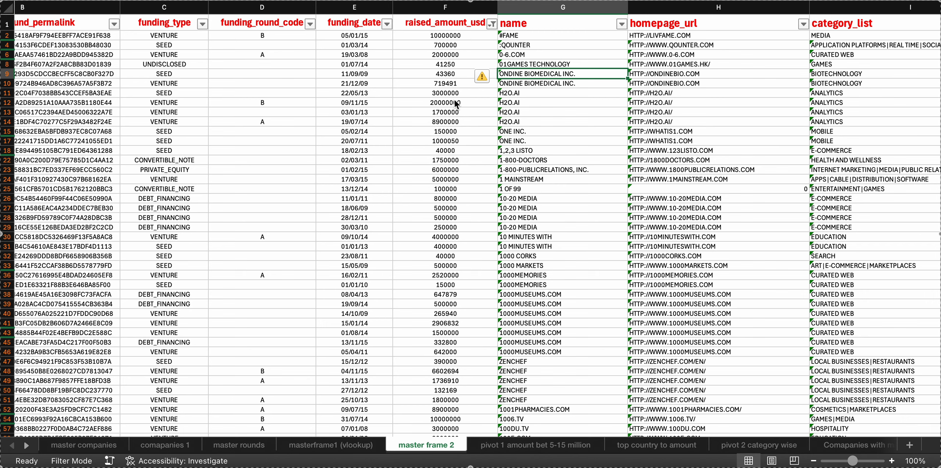
Look across the company name, website and category columns, and check the first values in the category_list filter without applying a filter
{"action": "scroll", "coordinate": [454, 101], "scroll_direction": "right", "scroll_amount": 3}
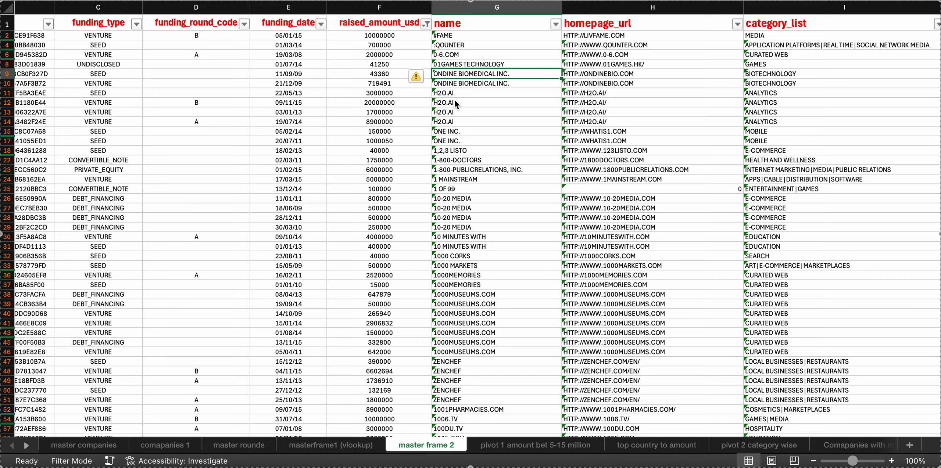
{"action": "scroll", "coordinate": [454, 100], "scroll_direction": "right", "scroll_amount": 10}
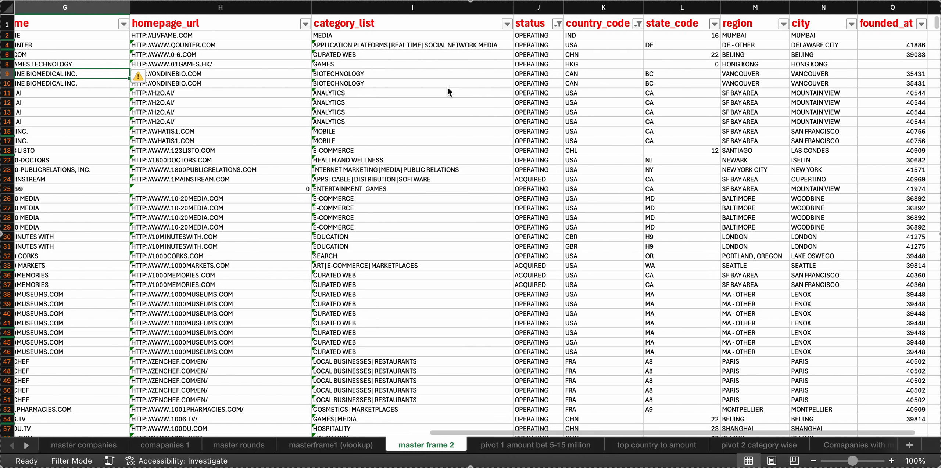
{"action": "scroll", "coordinate": [196, 103], "scroll_direction": "left", "scroll_amount": 9}
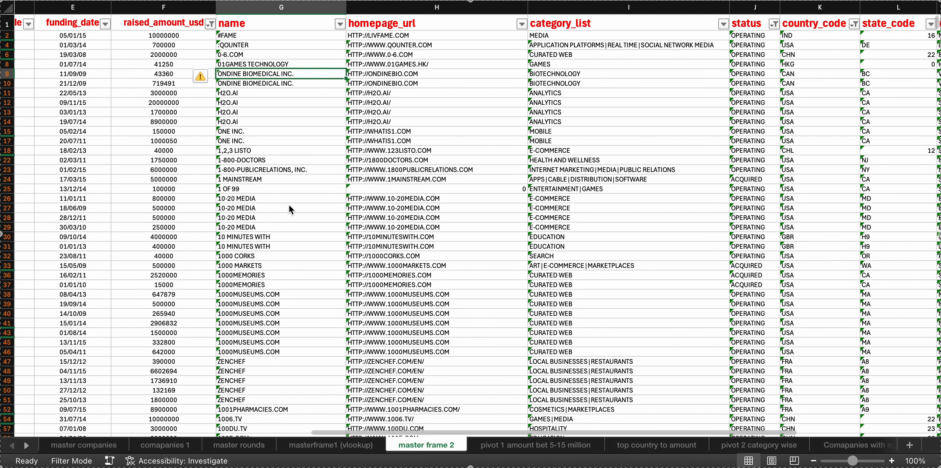
{"action": "scroll", "coordinate": [289, 205], "scroll_direction": "right", "scroll_amount": 5}
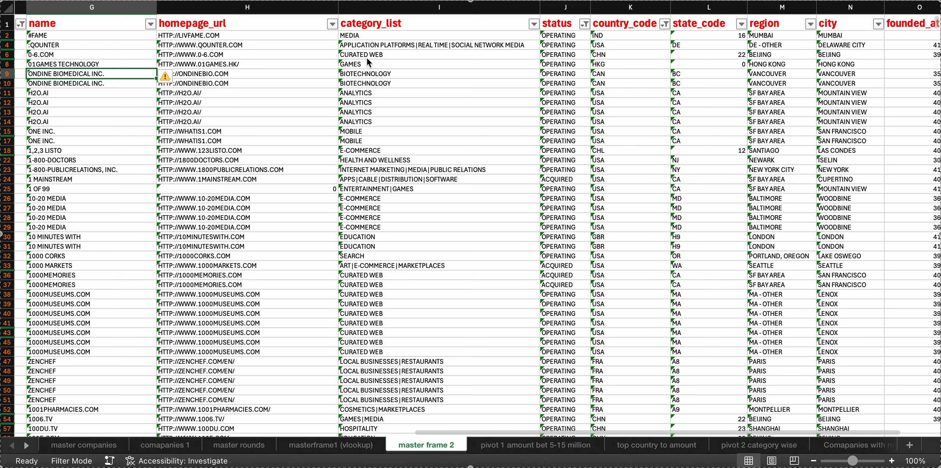
{"action": "left_click", "coordinate": [534, 24]}
{"action": "scroll", "coordinate": [622, 191], "scroll_direction": "down", "scroll_amount": 5}
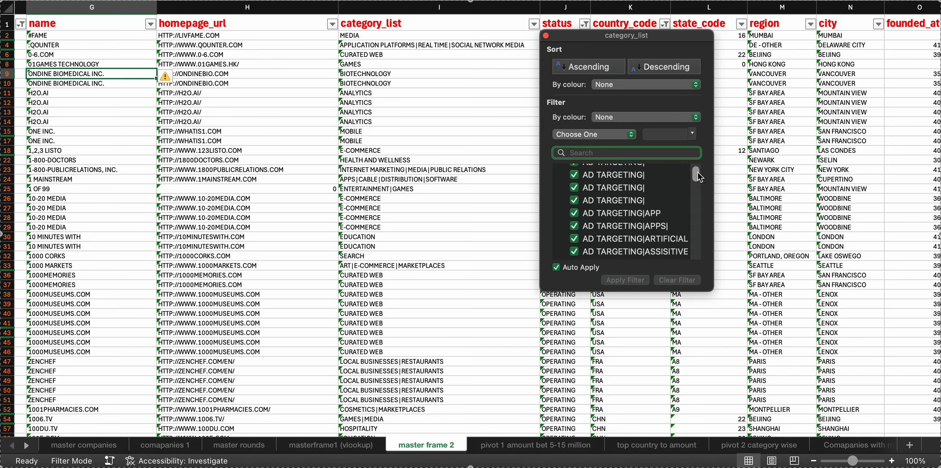
{"action": "left_click_drag", "start_coordinate": [698, 172], "coordinate": [697, 147]}
{"action": "left_click", "coordinate": [545, 36]}
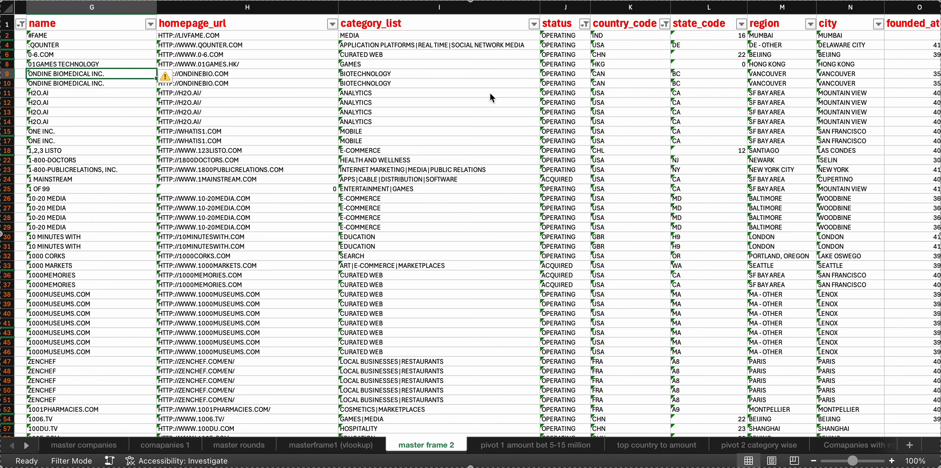
Check which company statuses are included in the status column's filter, leaving the selection unchanged
{"action": "scroll", "coordinate": [490, 92], "scroll_direction": "right", "scroll_amount": 3}
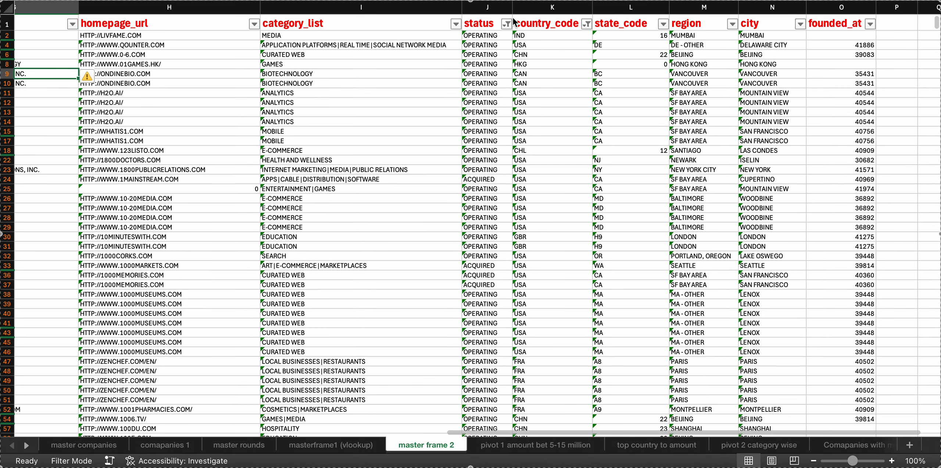
{"action": "left_click", "coordinate": [506, 24]}
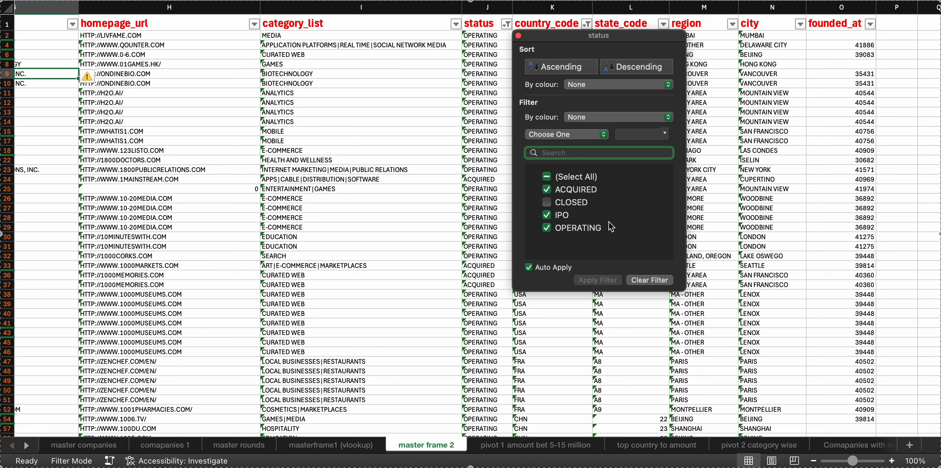
{"action": "left_click", "coordinate": [519, 35]}
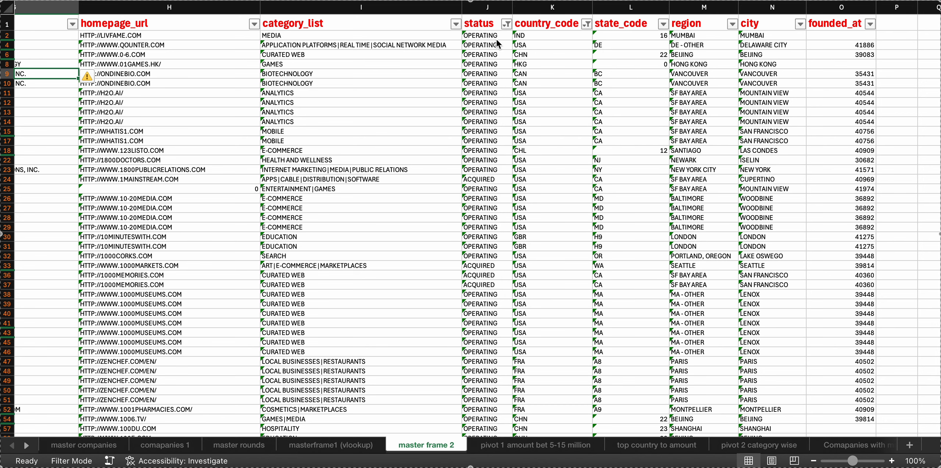
Check which countries are included in the country_code filter, down to the end of the list, without changing the selection
{"action": "left_click", "coordinate": [587, 24]}
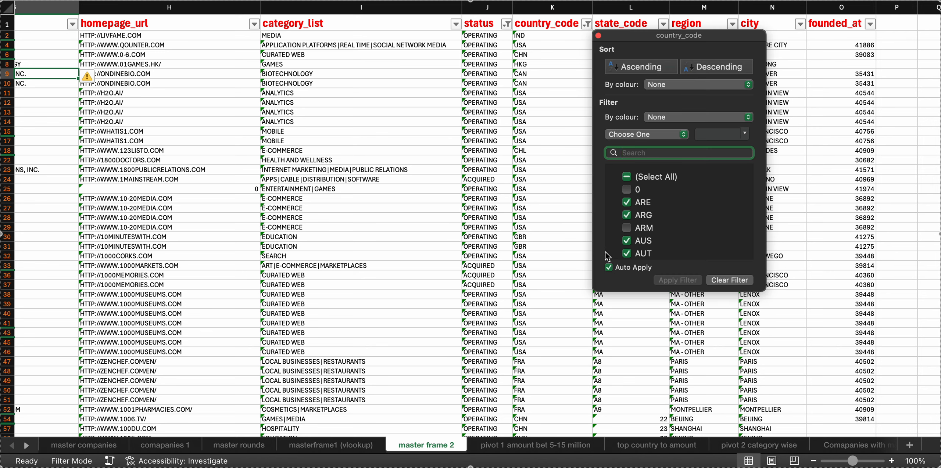
{"action": "scroll", "coordinate": [698, 235], "scroll_direction": "down", "scroll_amount": 10}
{"action": "scroll", "coordinate": [696, 232], "scroll_direction": "down", "scroll_amount": 20}
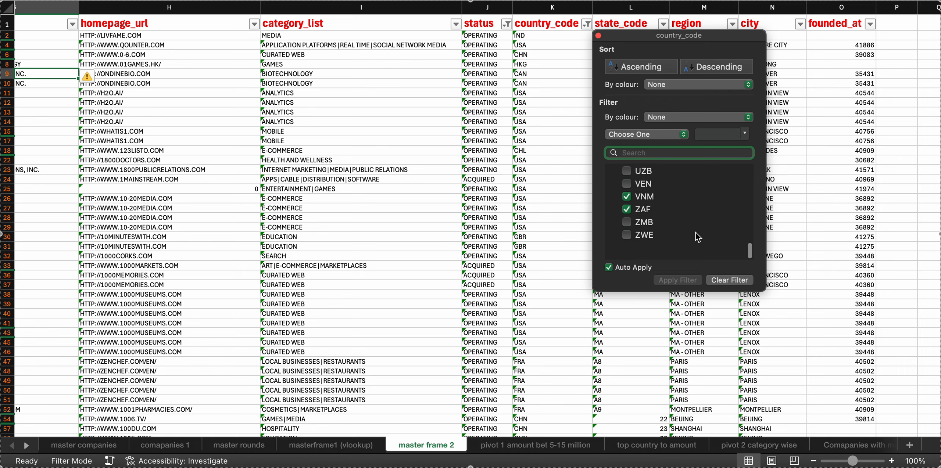
{"action": "left_click", "coordinate": [599, 35]}
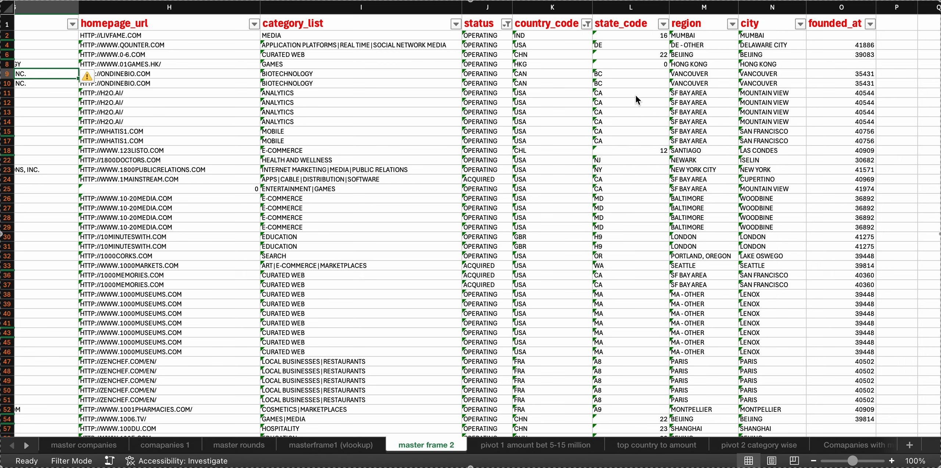
Look over master frame 2's columns from founded_at back to company_permalink, and open the "pivot 1 amount bet 5-15 million" sheet
{"action": "scroll", "coordinate": [635, 96], "scroll_direction": "right", "scroll_amount": 5}
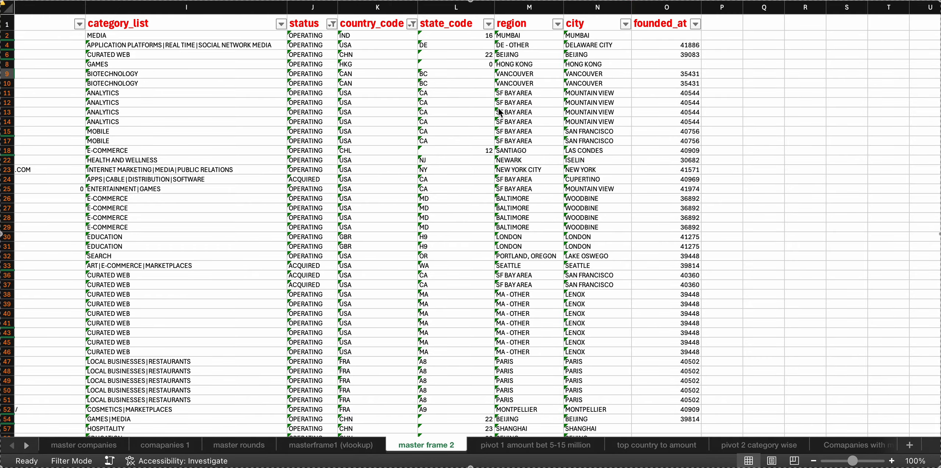
{"action": "scroll", "coordinate": [459, 128], "scroll_direction": "left", "scroll_amount": 15}
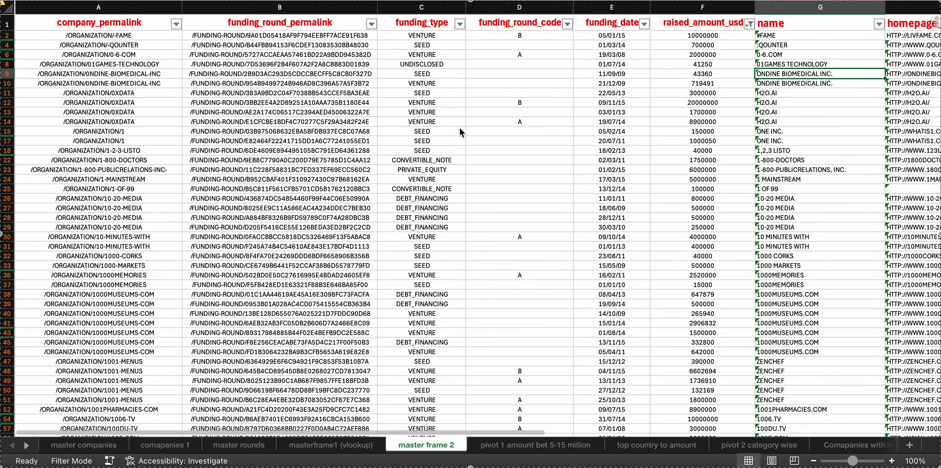
{"action": "scroll", "coordinate": [403, 183], "scroll_direction": "left", "scroll_amount": 5}
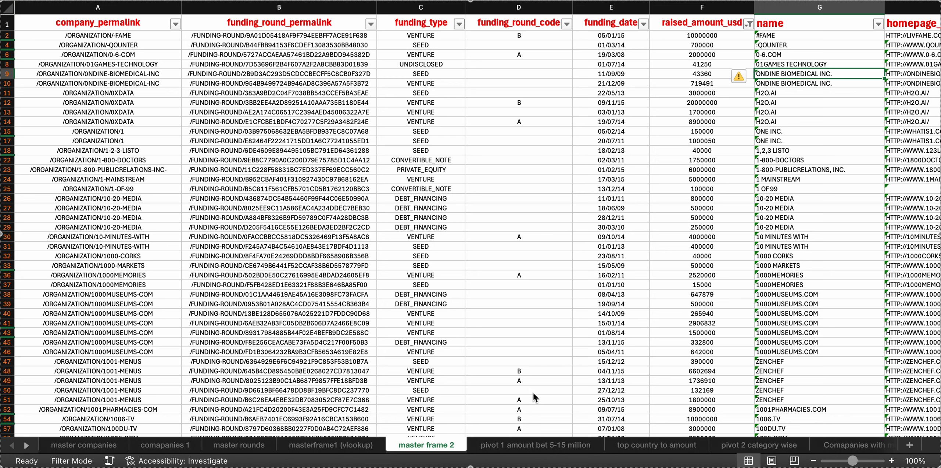
{"action": "left_click", "coordinate": [536, 446]}
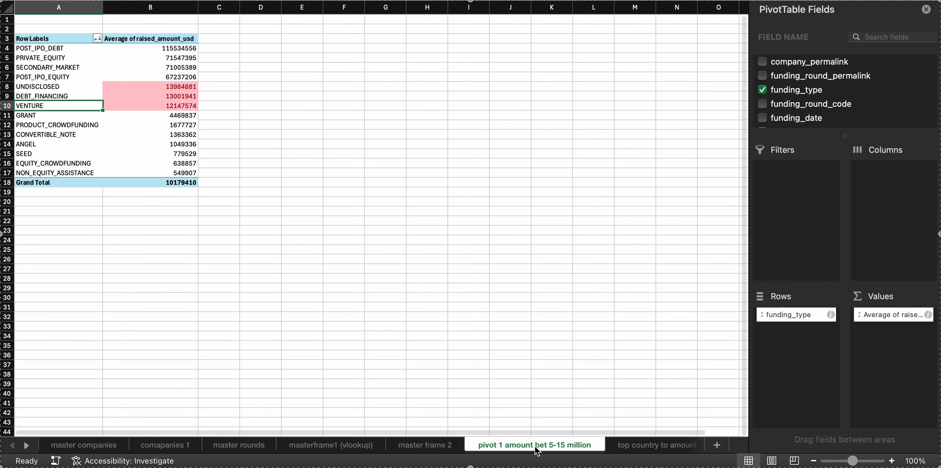